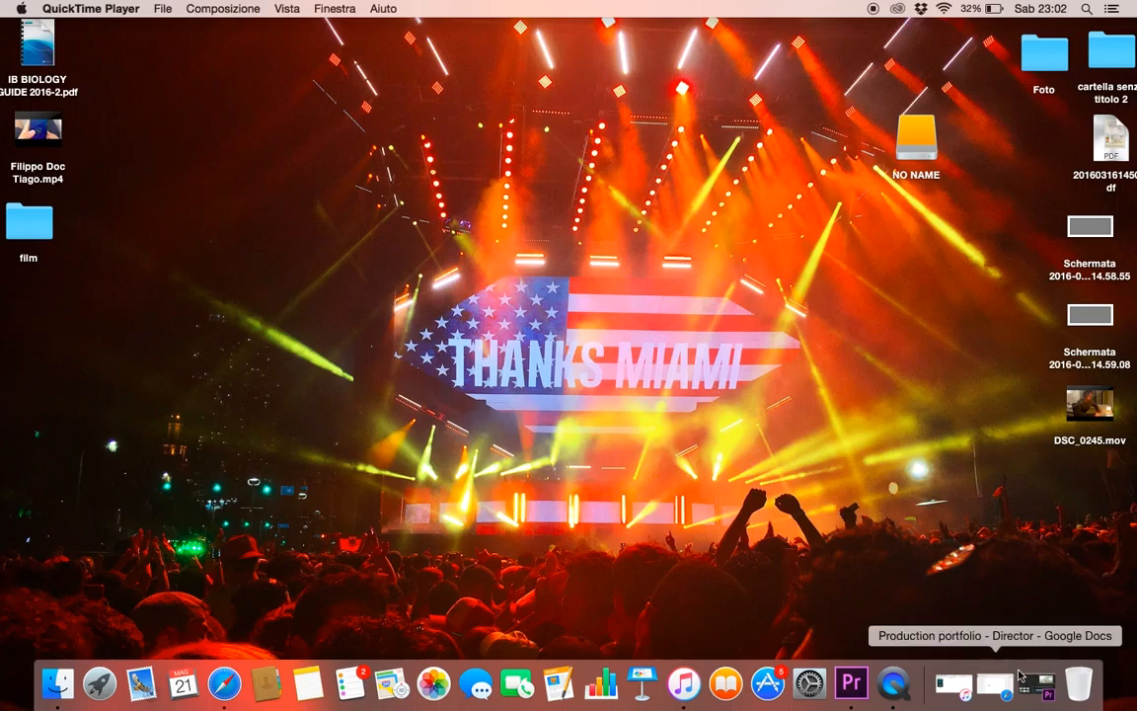
# Switch to the Premiere Pro project and remove the offline-media clips beside the last gap on V1, around 00:06:09:13
pyautogui.click(1048, 693)
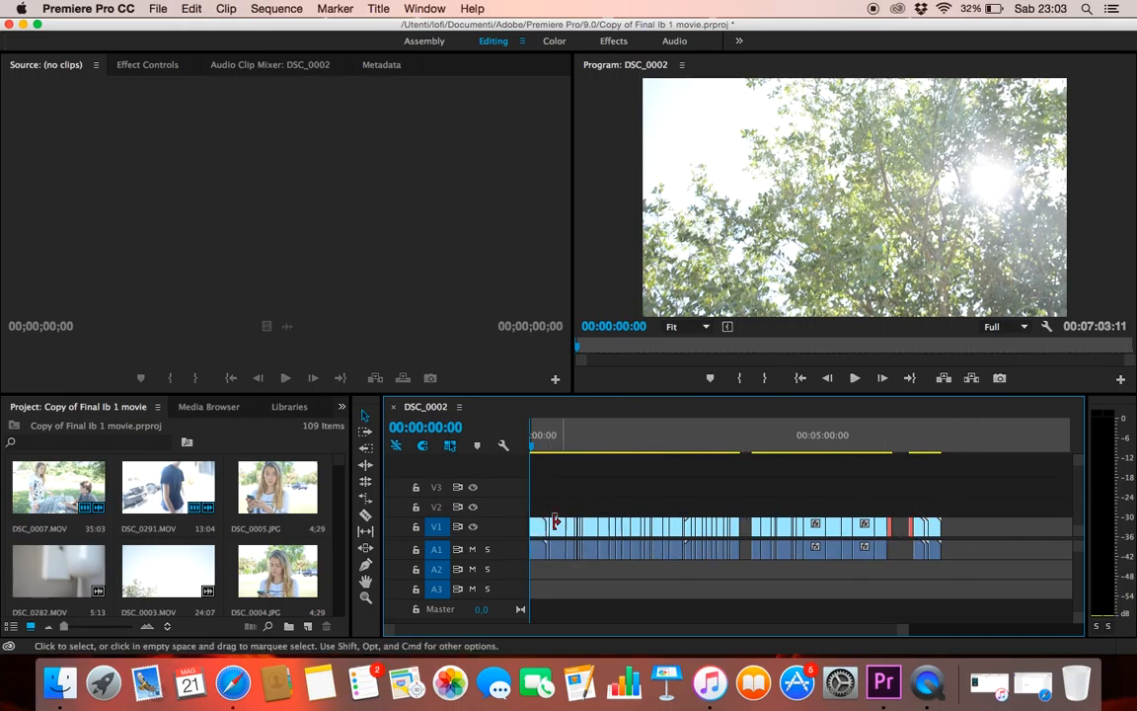
pyautogui.moveTo(532, 500); pyautogui.dragTo(935, 505)
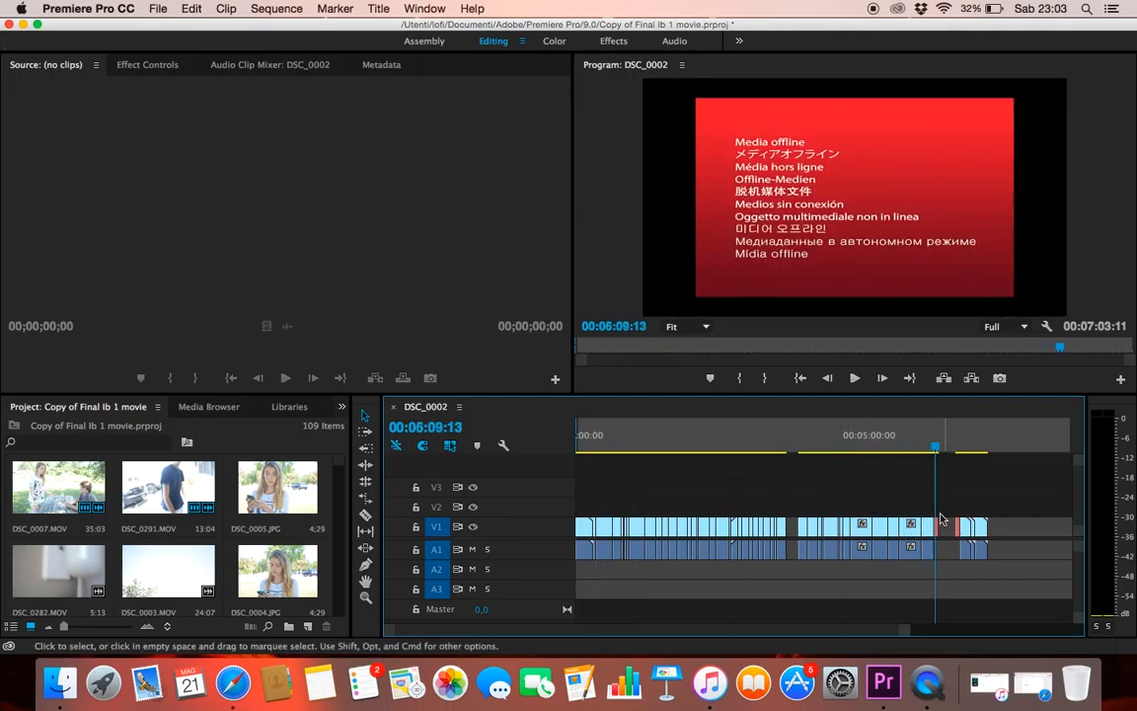
pyautogui.moveTo(936, 505)
pyautogui.mouseDown()
pyautogui.moveTo(959, 504)
pyautogui.moveTo(932, 511)
pyautogui.moveTo(942, 521)
pyautogui.mouseUp()
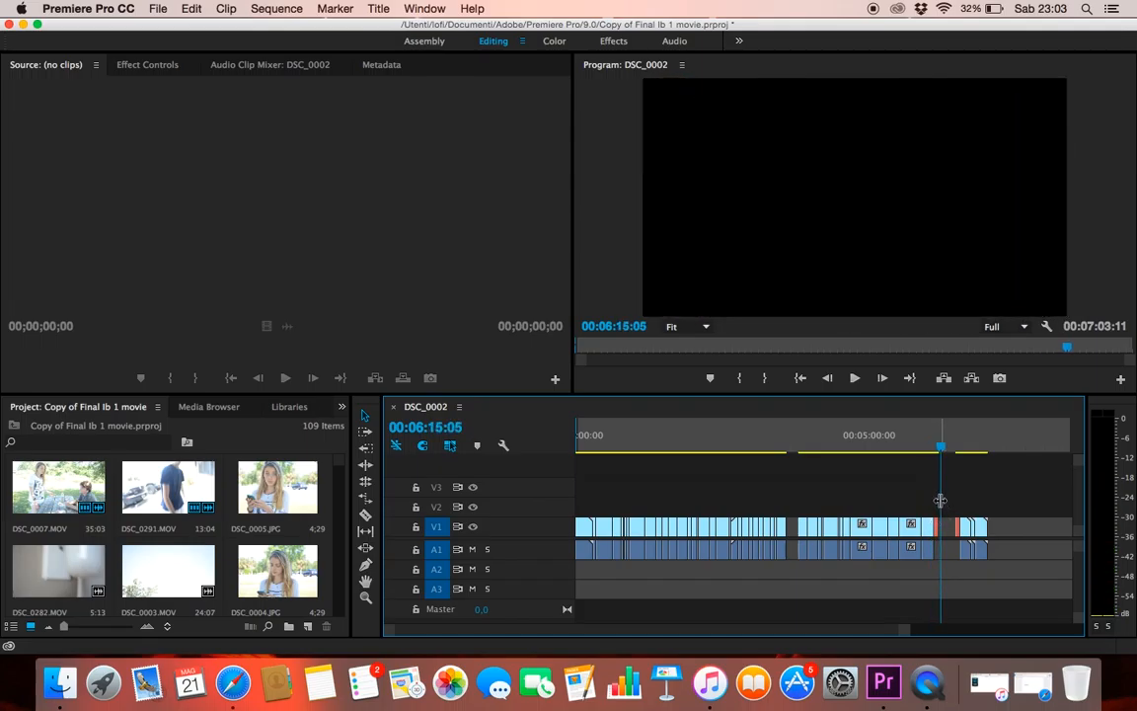
pyautogui.moveTo(939, 501); pyautogui.dragTo(935, 502)
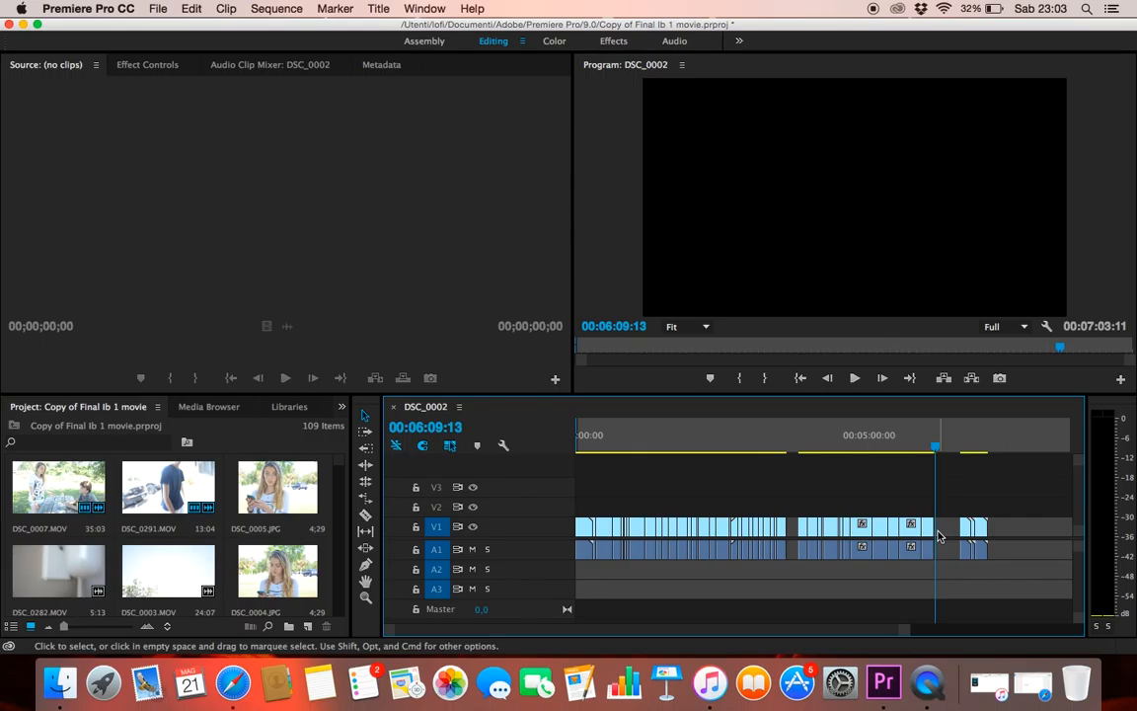
# Review the letter-writing scene from about 00:01:57:12 to 00:02:29:06 in the enlarged program monitor
pyautogui.moveTo(937, 505); pyautogui.dragTo(693, 498)
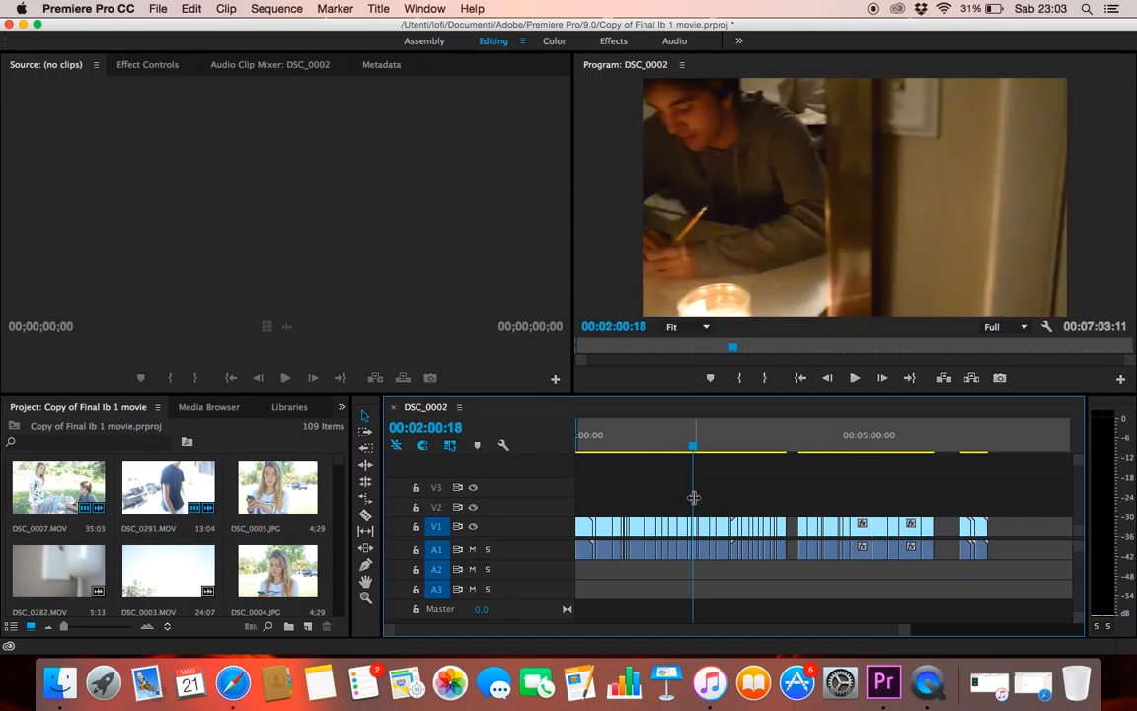
pyautogui.moveTo(691, 497); pyautogui.dragTo(688, 497)
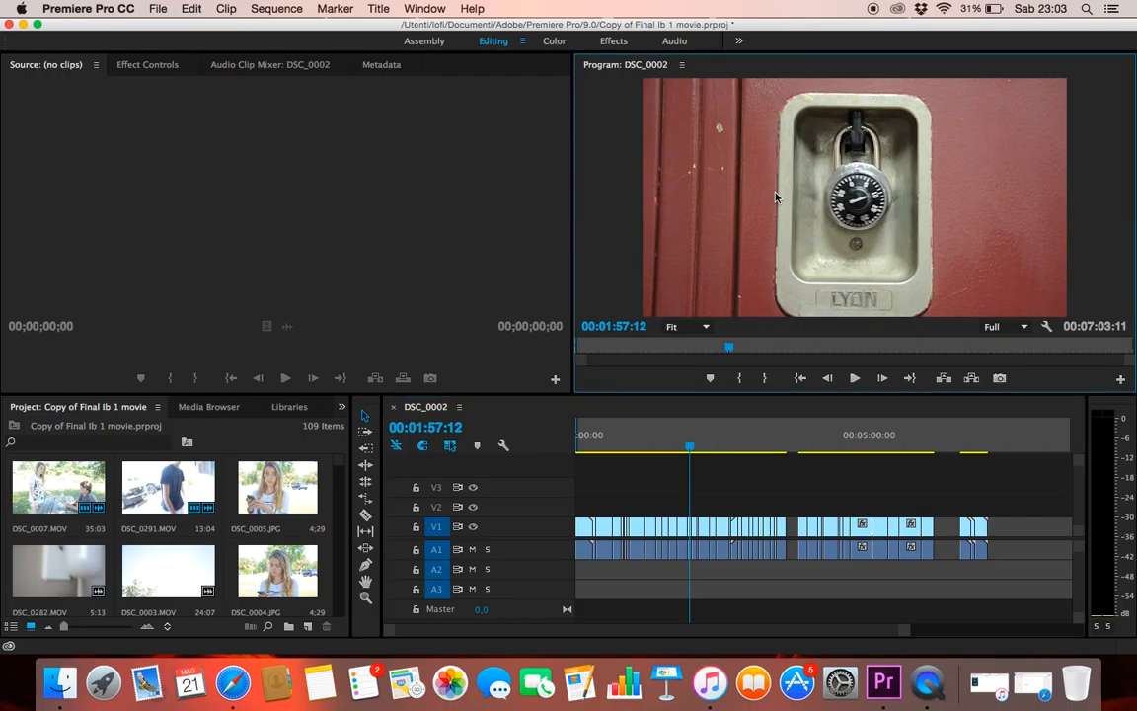
pyautogui.press('`')
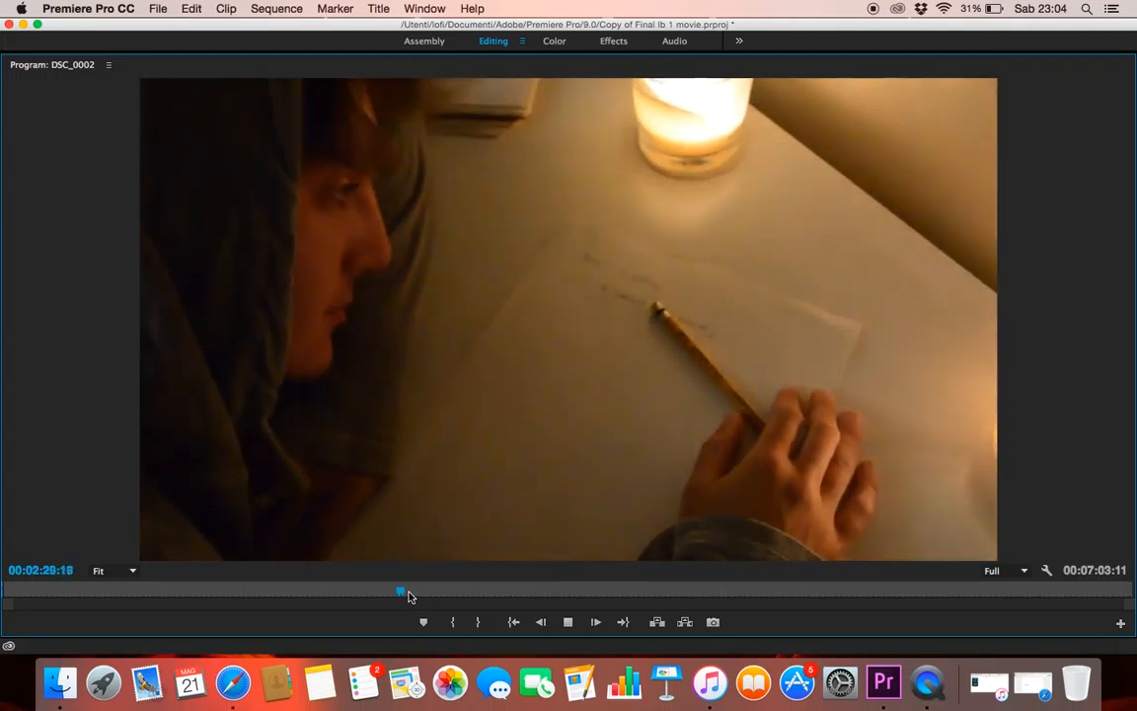
pyautogui.moveTo(408, 596); pyautogui.dragTo(368, 591)
pyautogui.press('space')
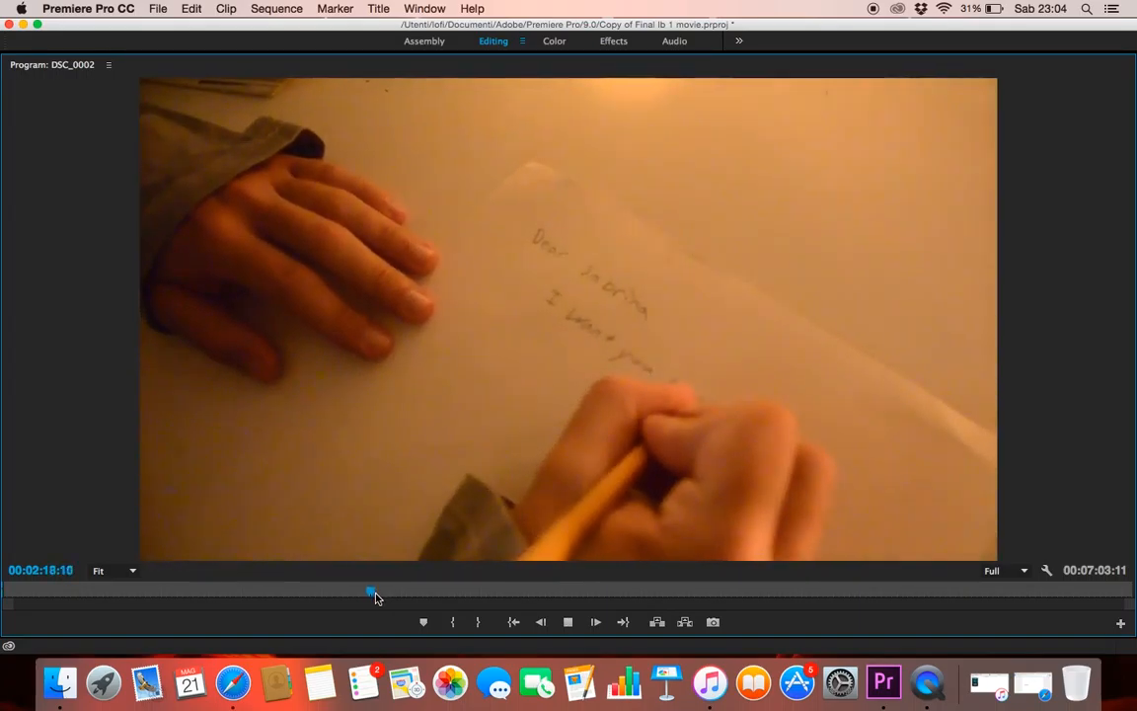
pyautogui.moveTo(376, 595); pyautogui.dragTo(389, 595)
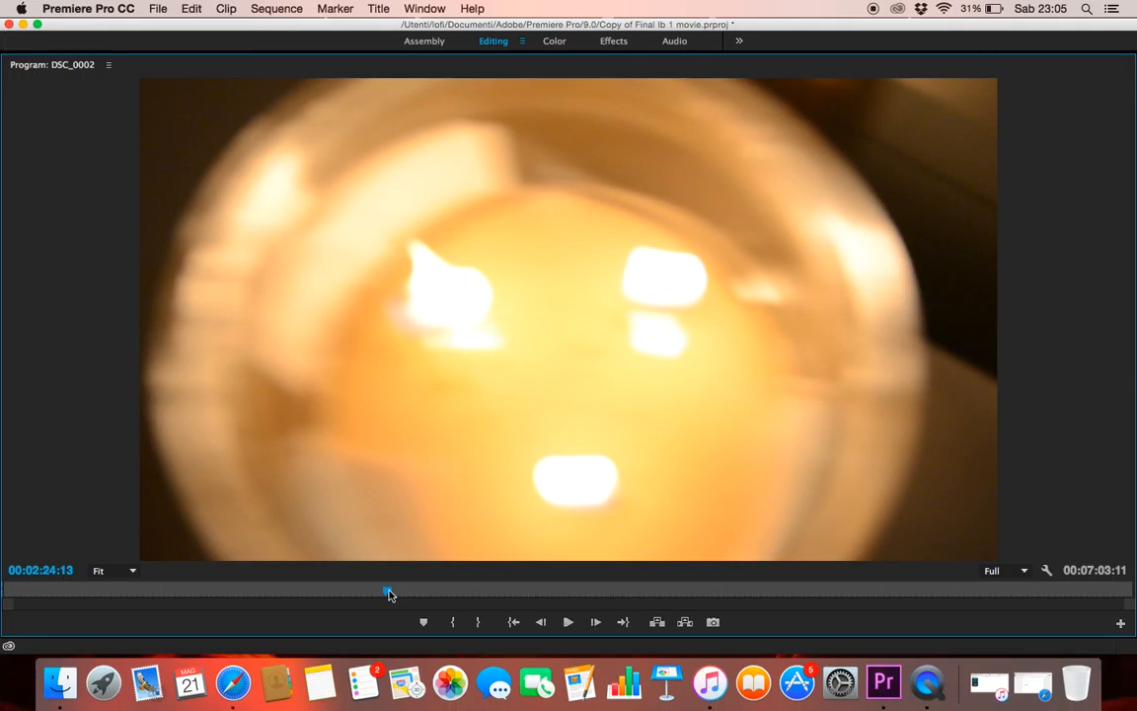
pyautogui.press('space')
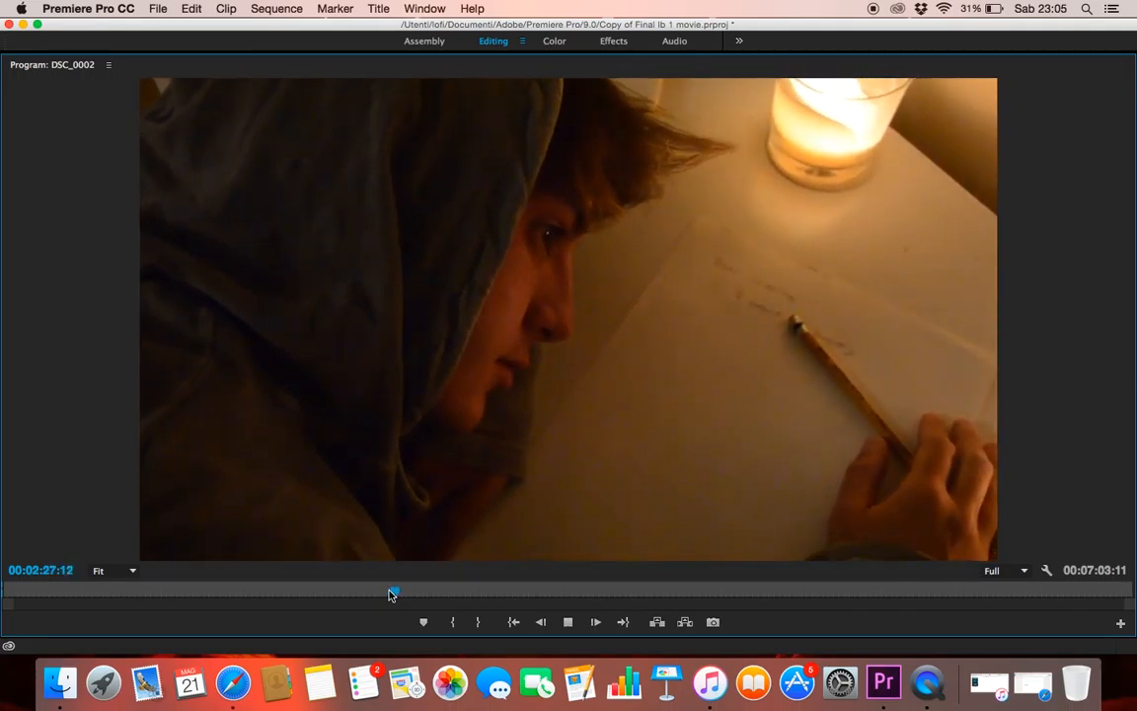
pyautogui.press('space')
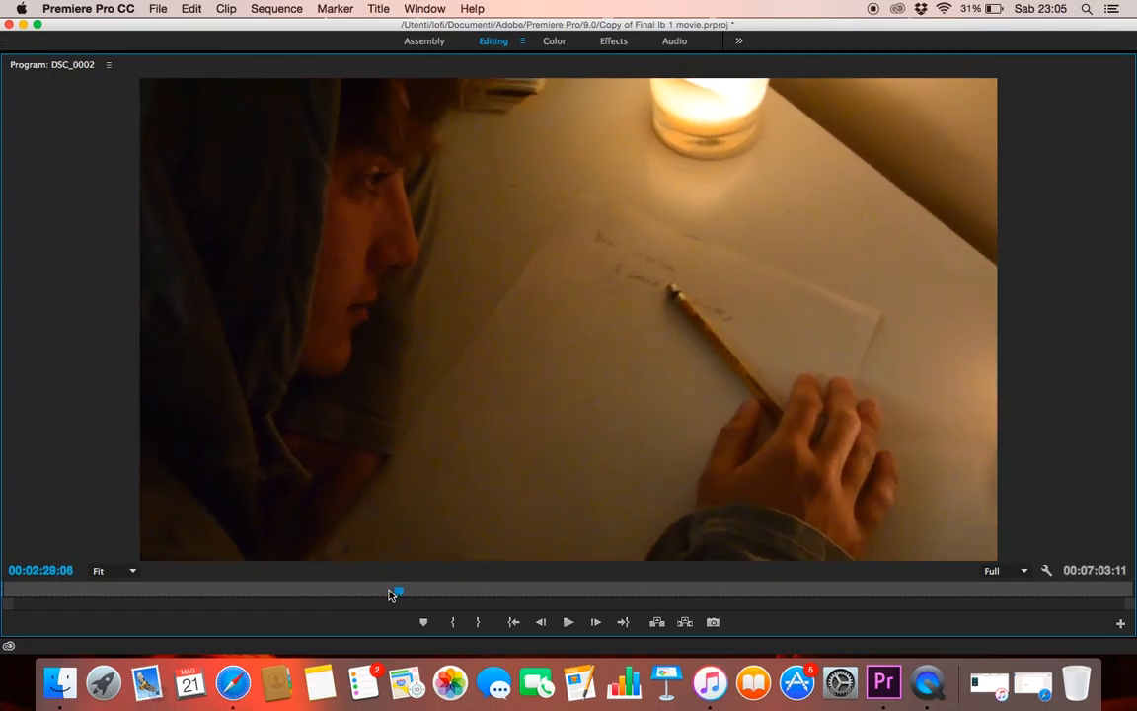
pyautogui.press('`')
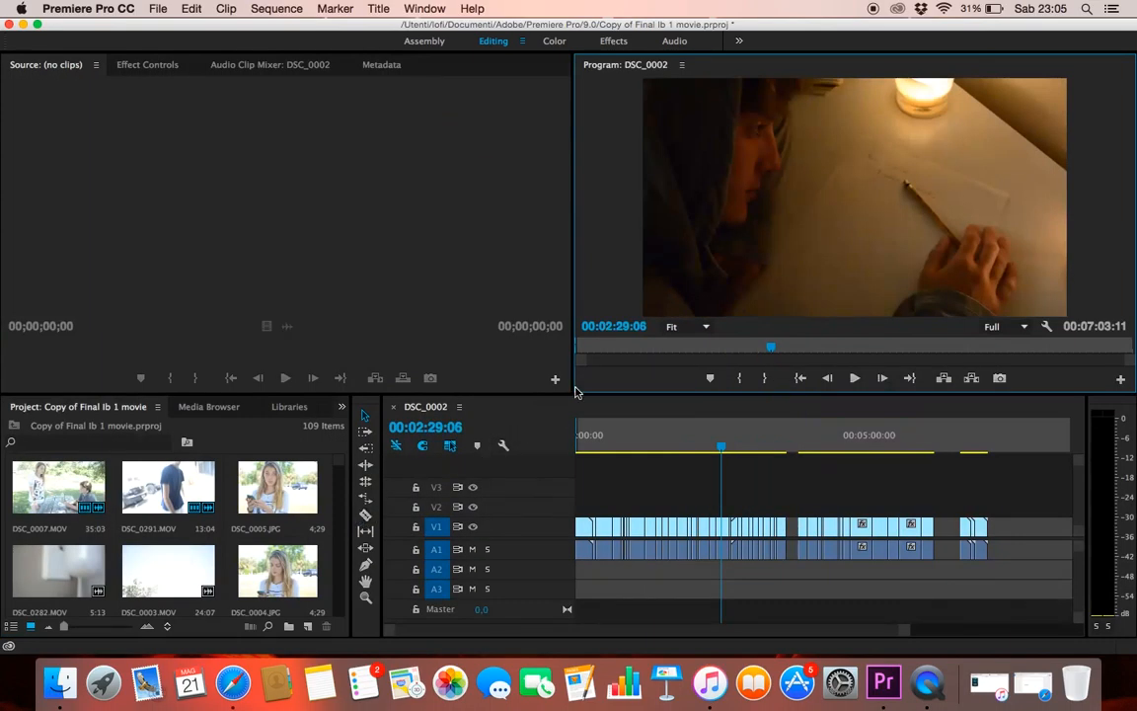
pyautogui.click(721, 497)
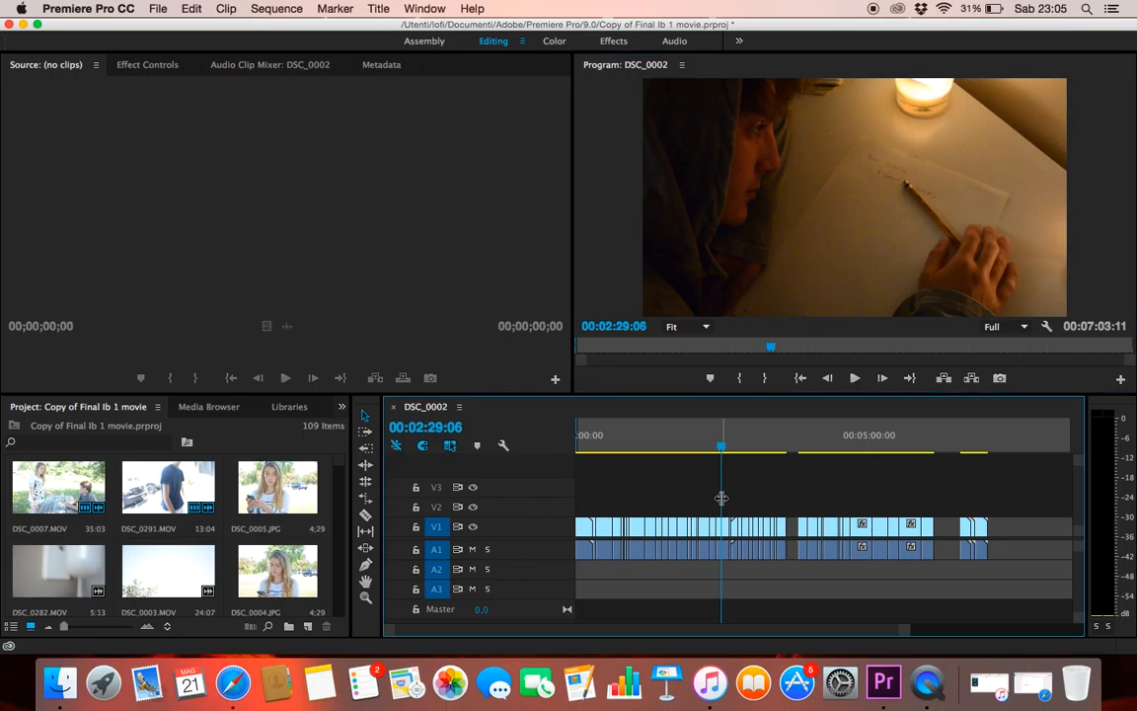
# Play the end of the bedroom scene from 00:02:45:08 to about 00:02:46:24 to check where it leads into the phone shots
pyautogui.moveTo(722, 497); pyautogui.dragTo(739, 517)
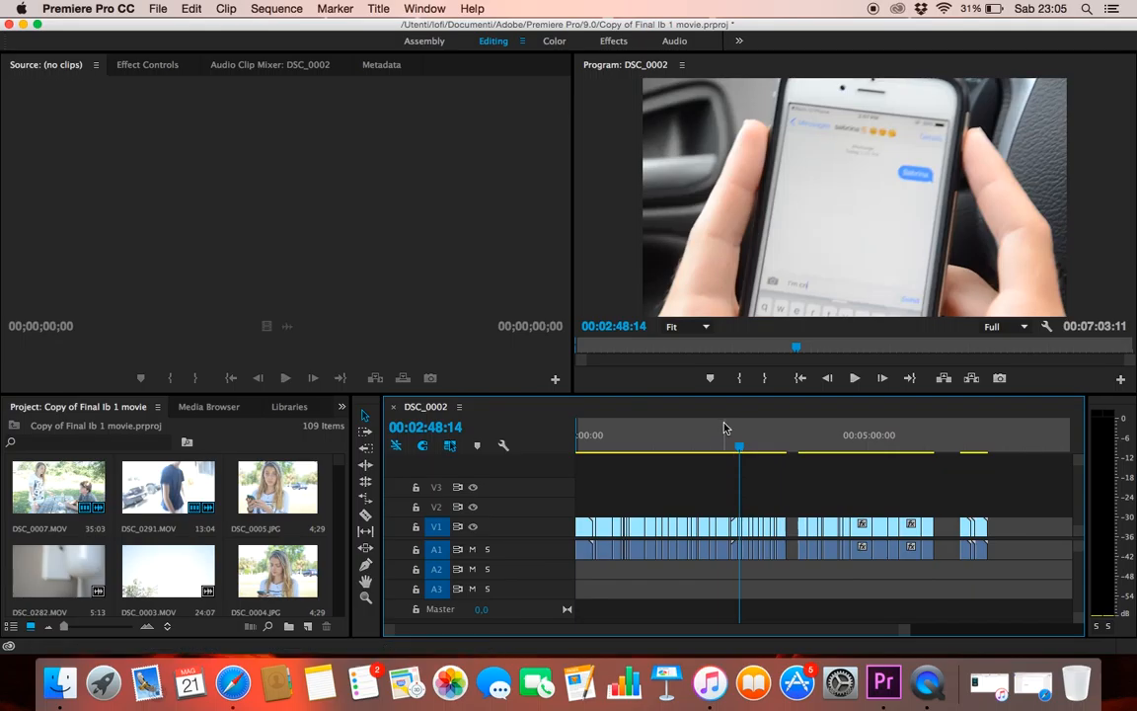
pyautogui.moveTo(738, 481); pyautogui.dragTo(737, 480)
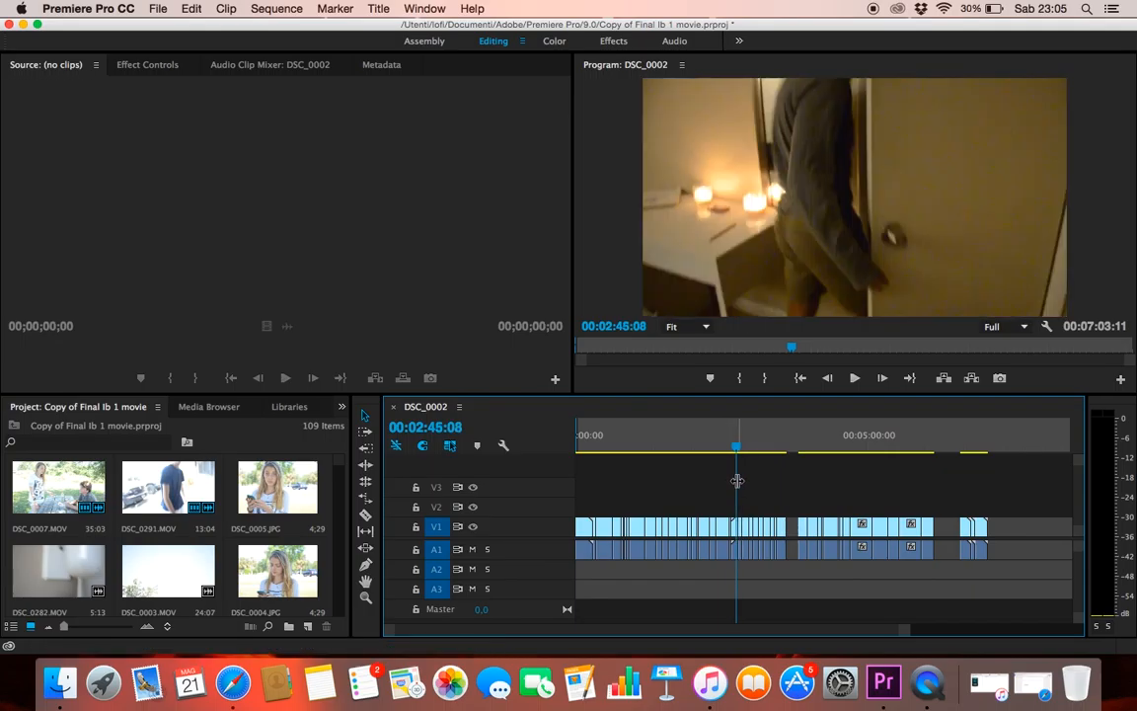
pyautogui.press('space')
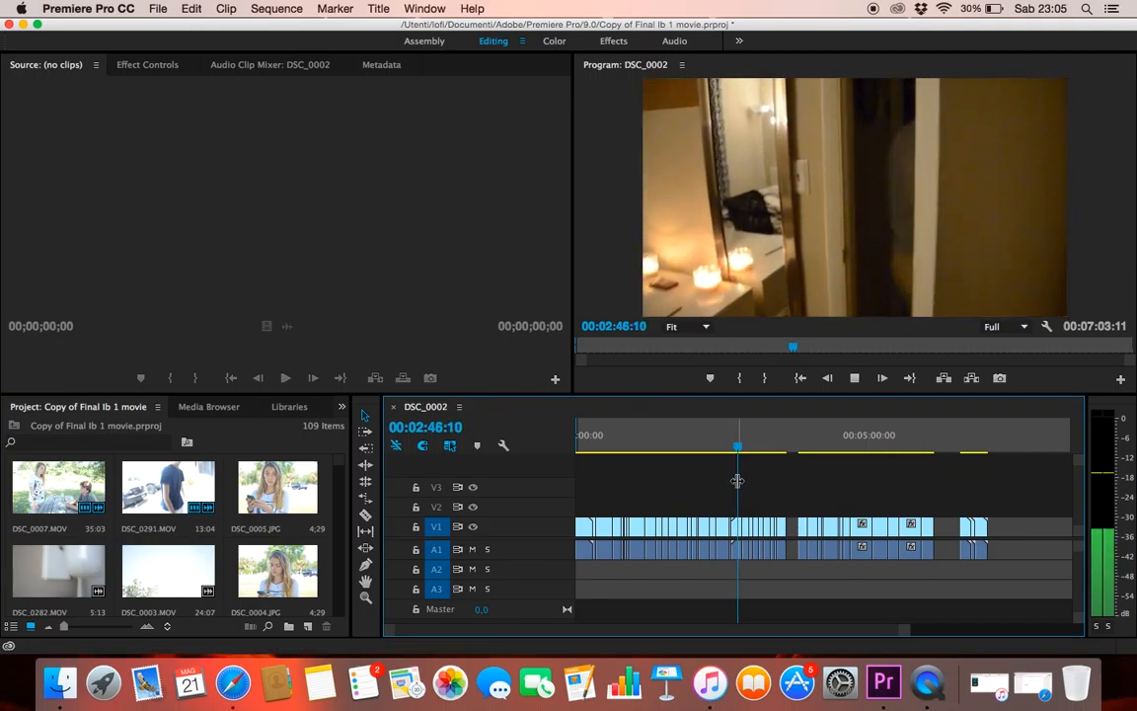
pyautogui.press('space')
# Move all clips after the first timeline gap about 2 min 35 s later to widen the gap
pyautogui.moveTo(1044, 487); pyautogui.dragTo(805, 617)
pyautogui.moveTo(793, 620); pyautogui.dragTo(792, 623)
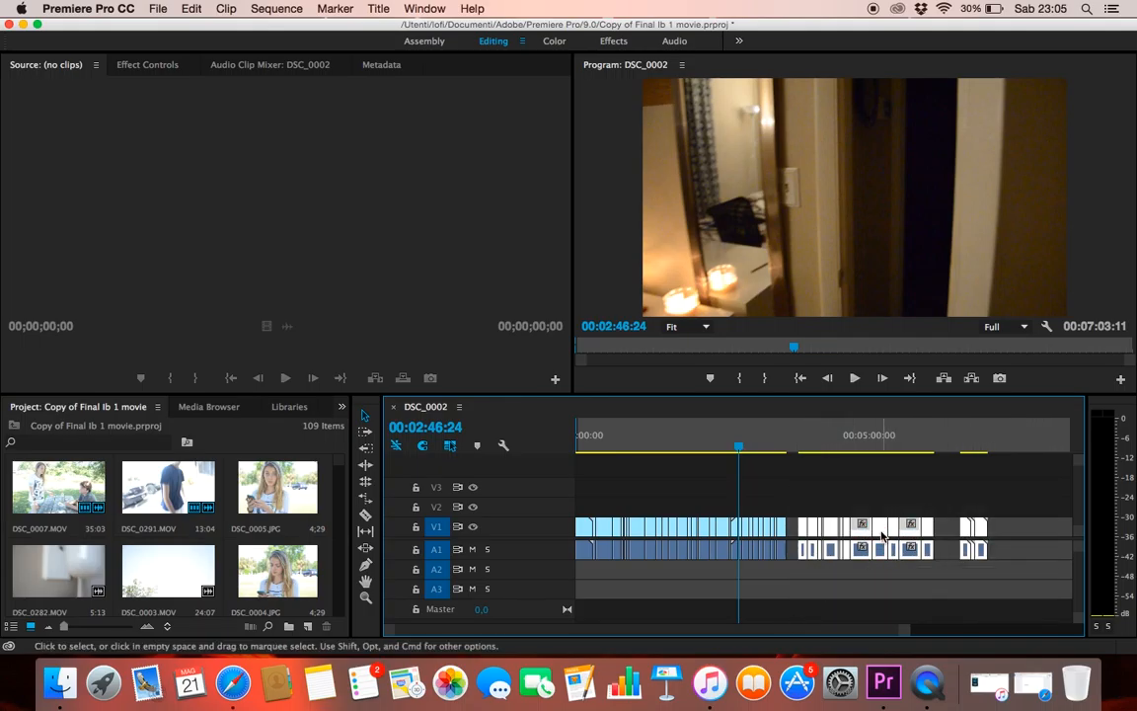
pyautogui.moveTo(892, 536); pyautogui.dragTo(1043, 538)
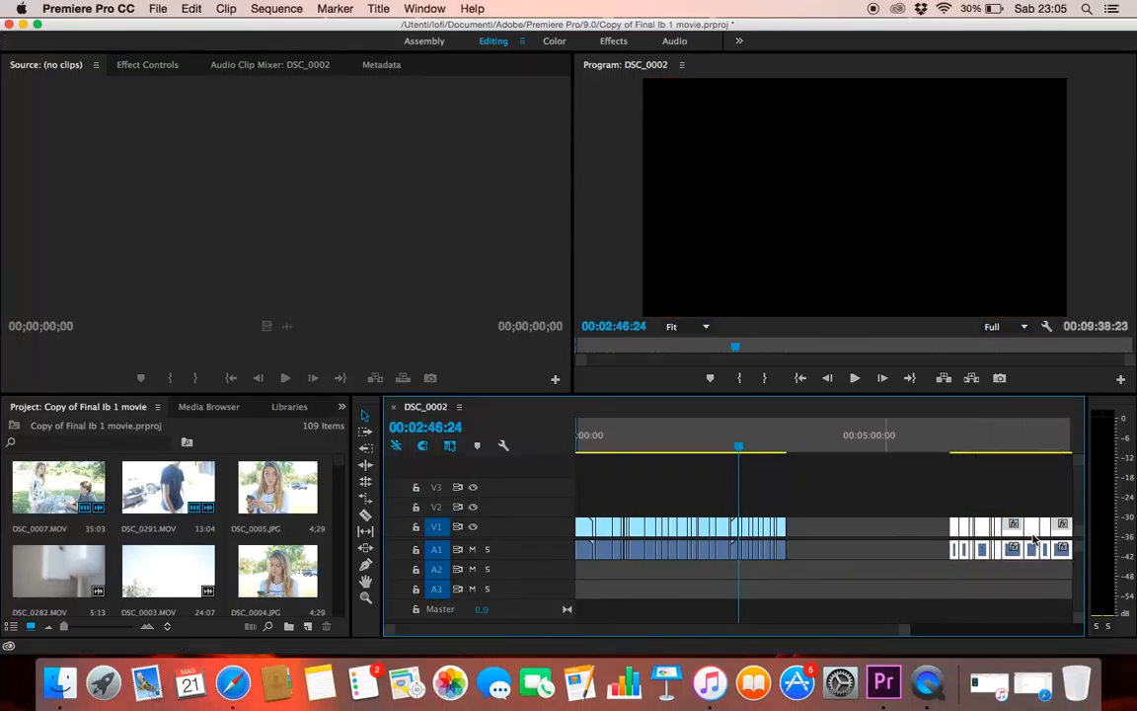
pyautogui.click(819, 582)
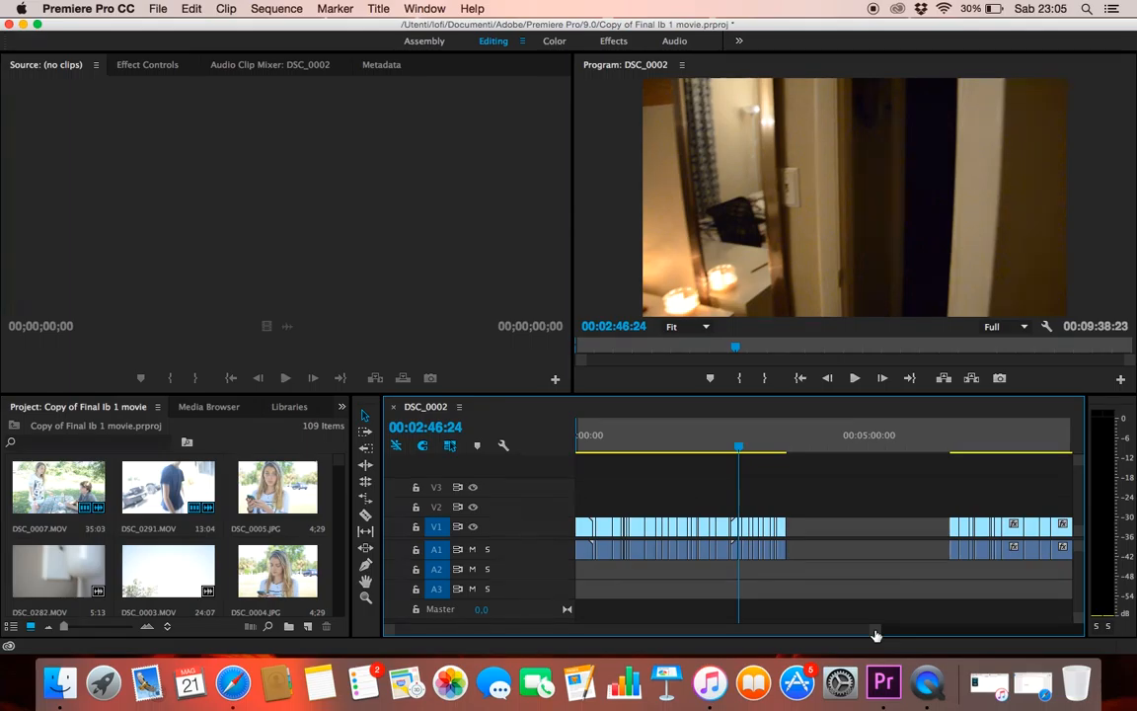
# Move the clips from about 00:02:51 to the end of their block about one minute later, opening a gap before them
pyautogui.moveTo(876, 633); pyautogui.dragTo(875, 632)
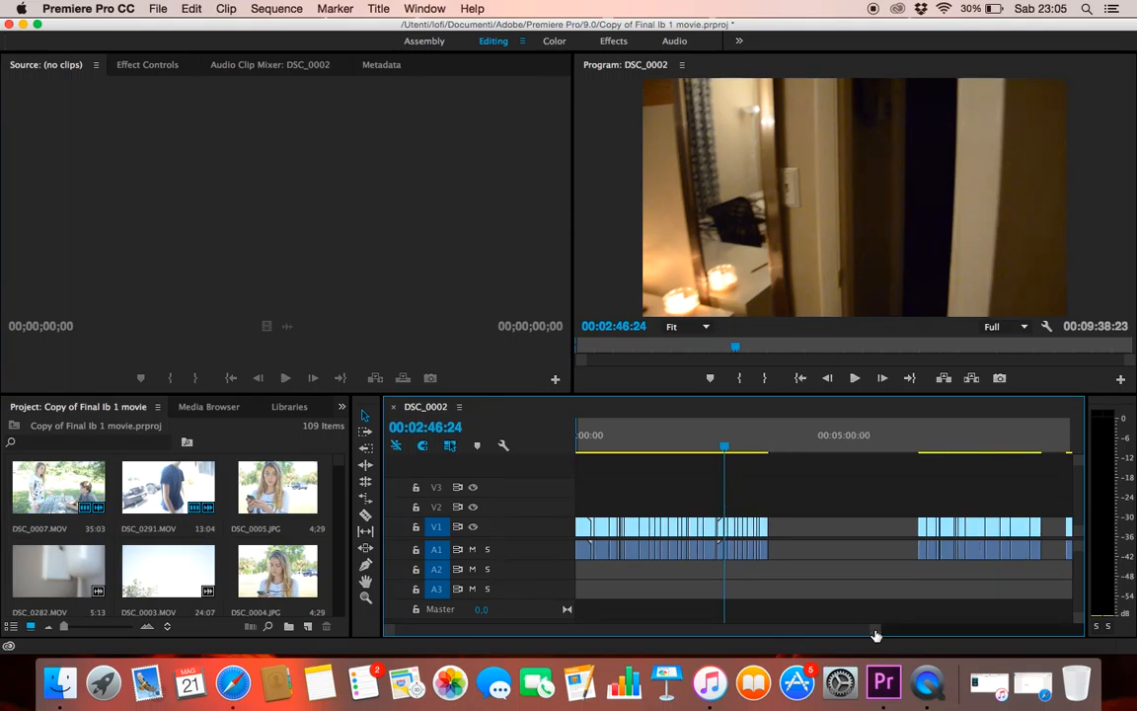
pyautogui.moveTo(875, 633); pyautogui.dragTo(756, 628)
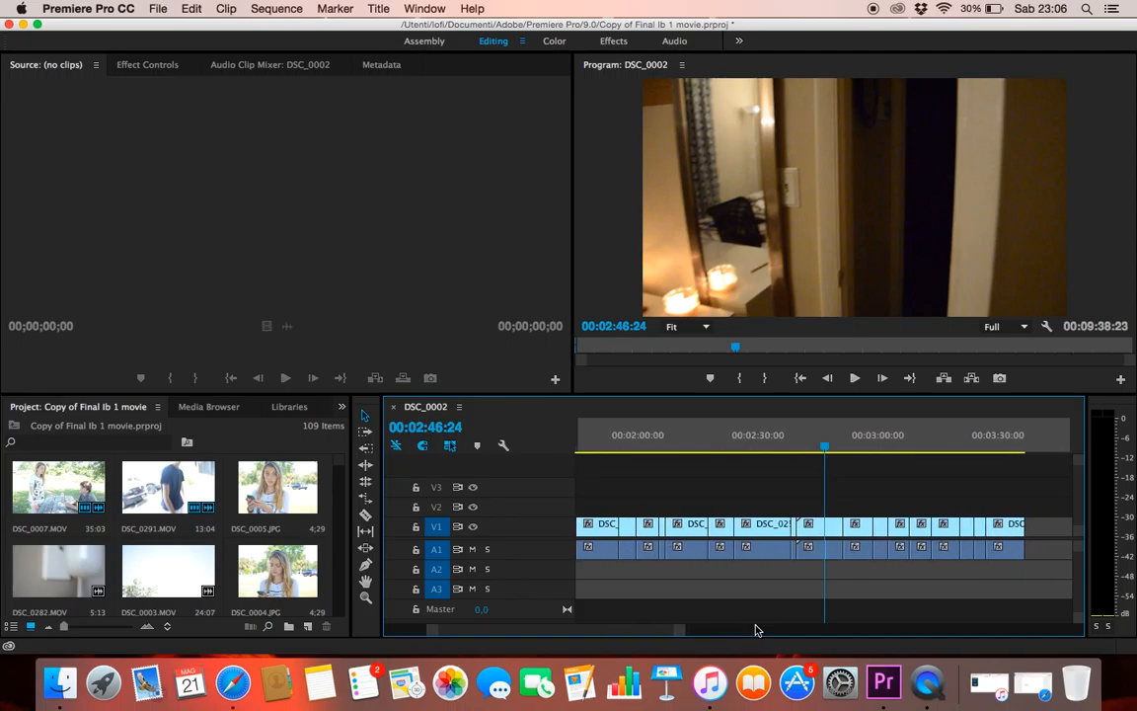
pyautogui.moveTo(680, 635); pyautogui.dragTo(758, 634)
pyautogui.moveTo(688, 630); pyautogui.dragTo(704, 630)
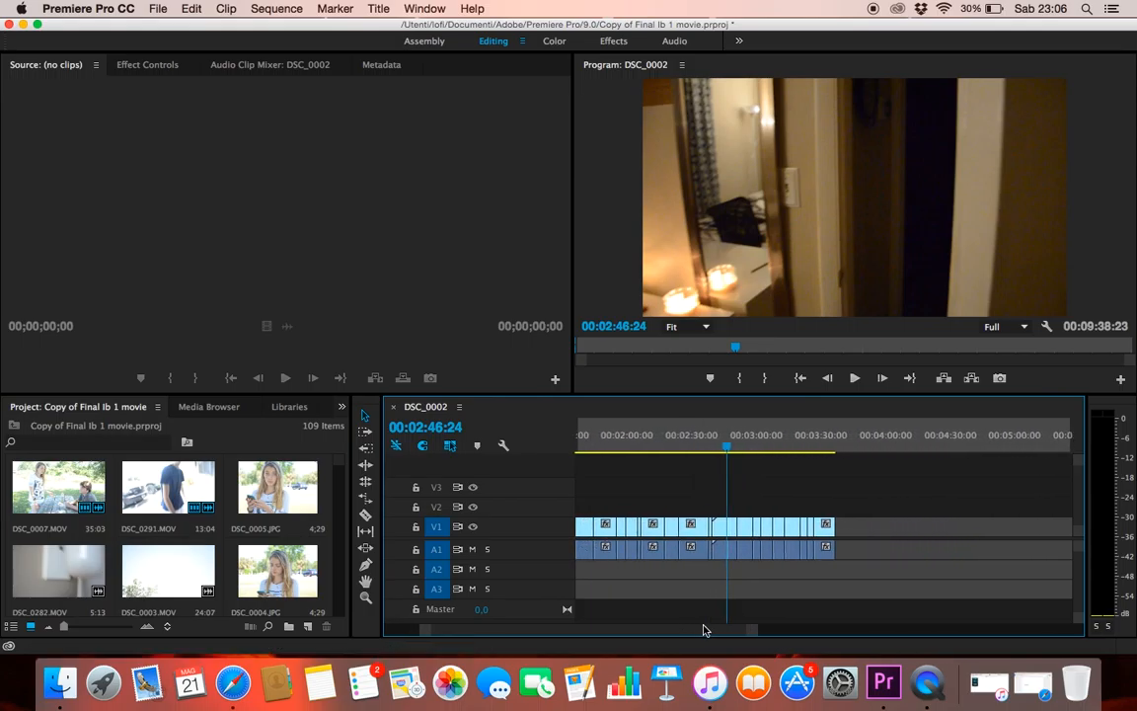
pyautogui.press('space')
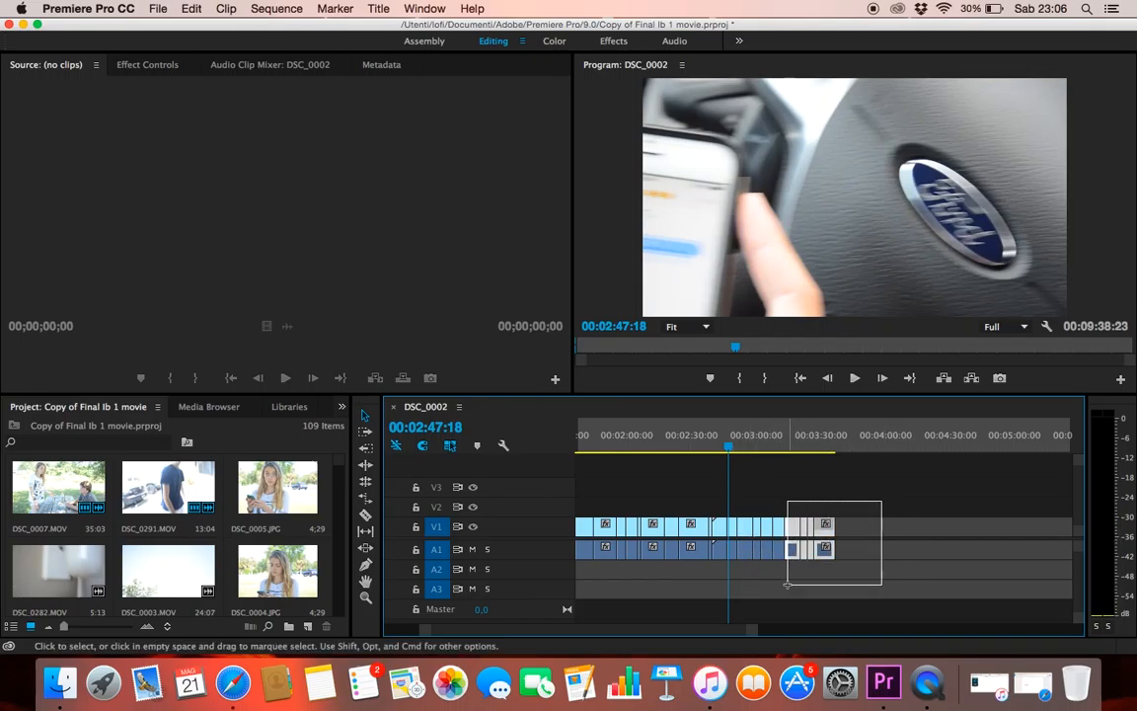
pyautogui.moveTo(749, 593); pyautogui.dragTo(873, 523)
pyautogui.click(820, 486)
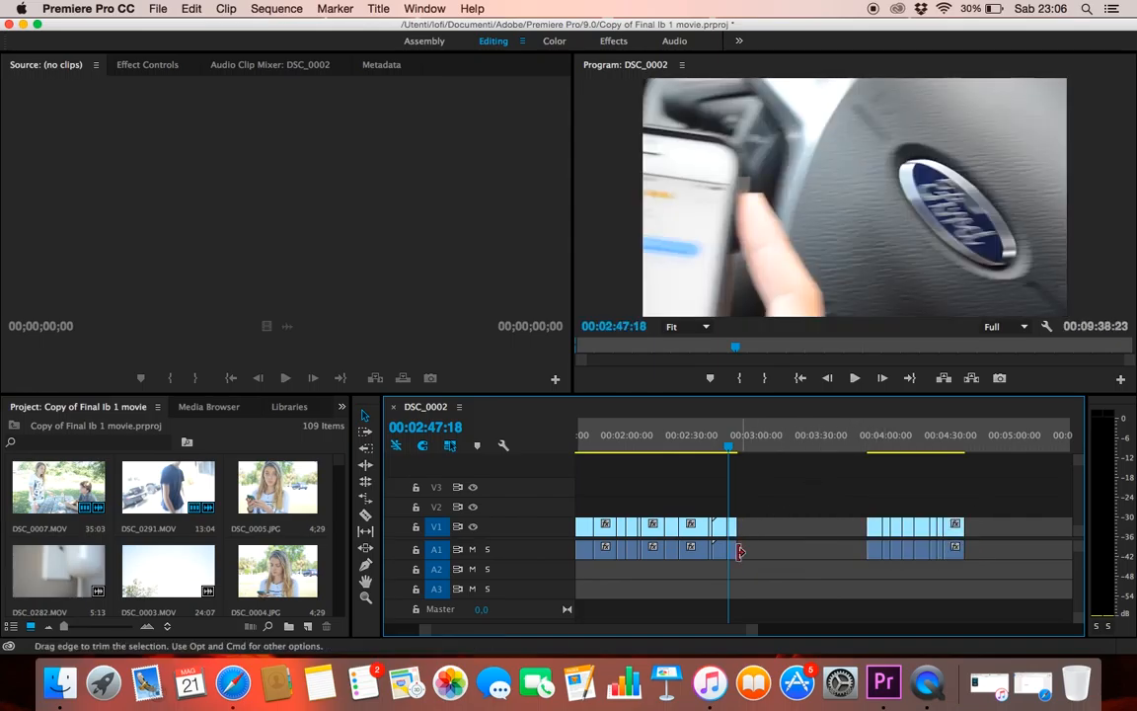
# Scrub across the new gap into the driving clips, return to the letter scene at 00:02:27:18 and play it
pyautogui.moveTo(725, 570); pyautogui.dragTo(877, 569)
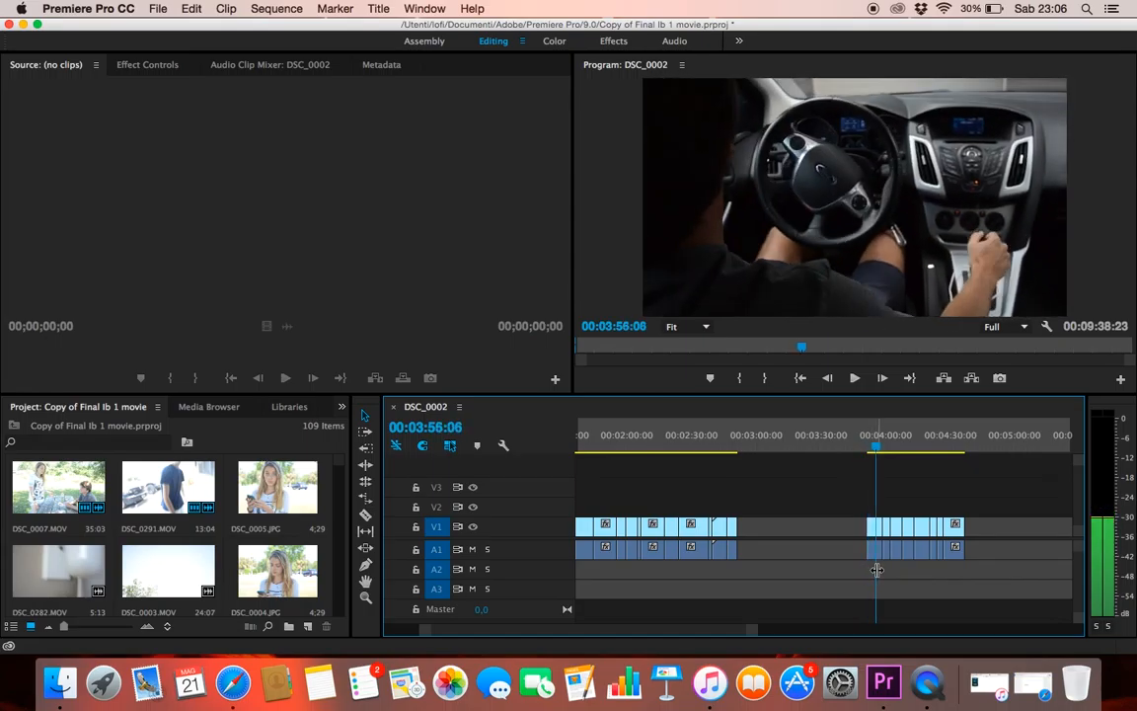
pyautogui.moveTo(876, 569)
pyautogui.mouseDown()
pyautogui.moveTo(962, 569)
pyautogui.moveTo(860, 576)
pyautogui.mouseUp()
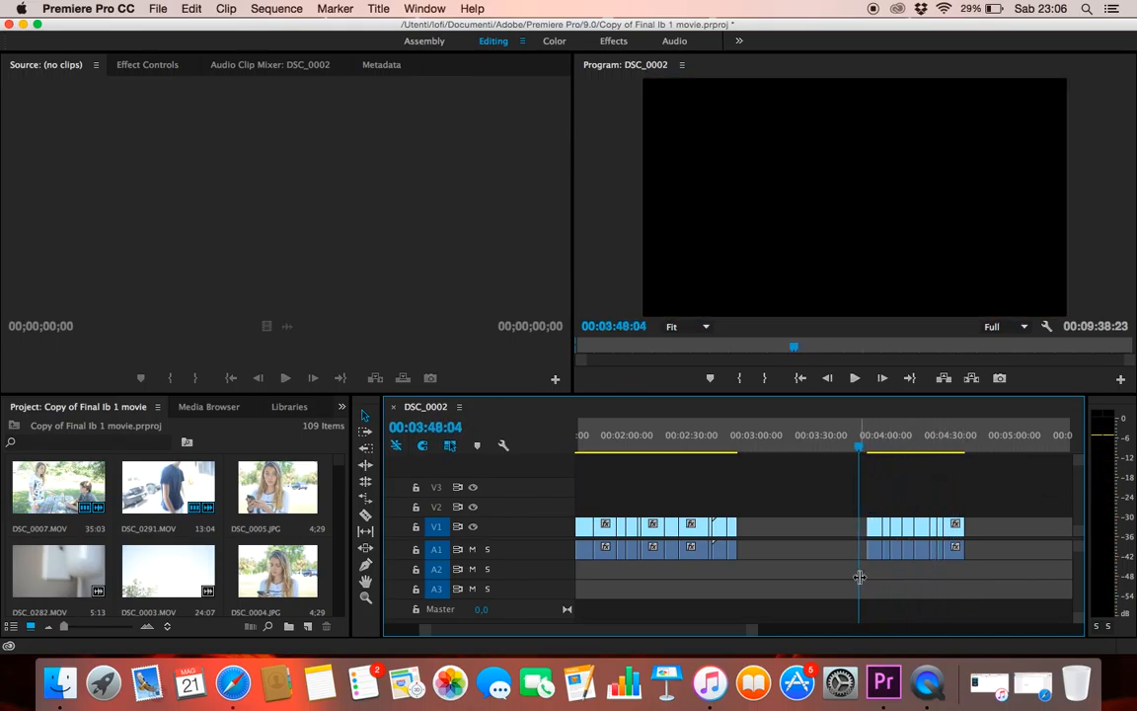
pyautogui.moveTo(705, 634); pyautogui.dragTo(802, 635)
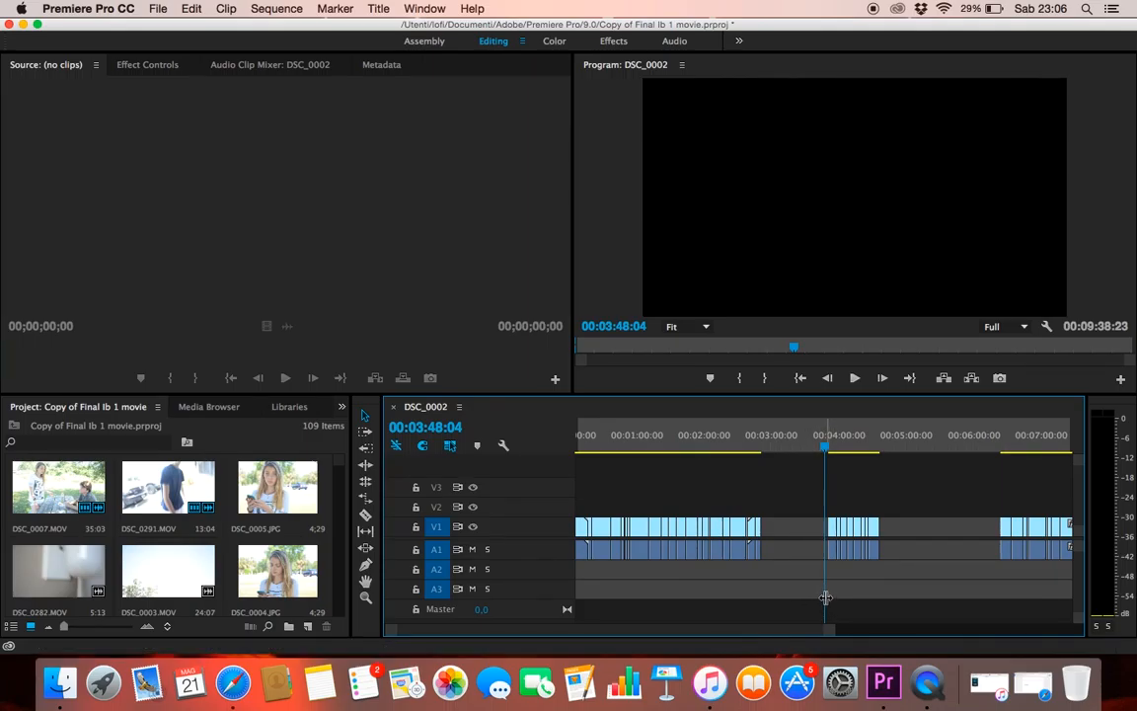
pyautogui.moveTo(757, 593); pyautogui.dragTo(700, 595)
pyautogui.moveTo(827, 633); pyautogui.dragTo(757, 628)
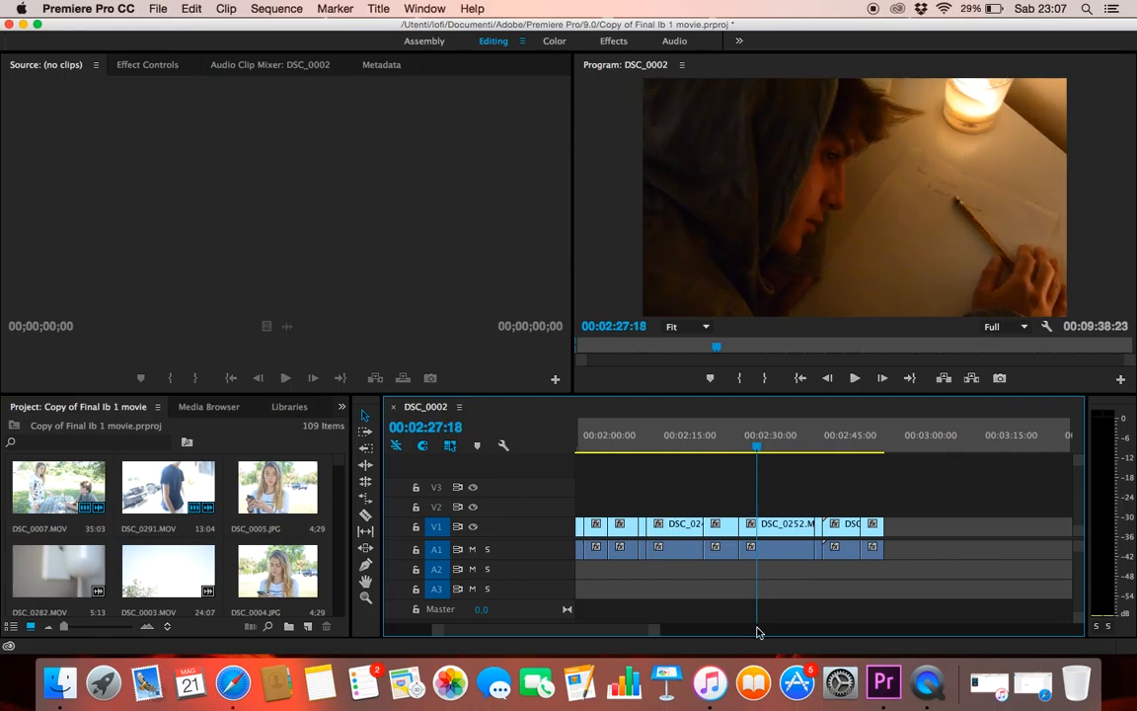
pyautogui.moveTo(664, 632); pyautogui.dragTo(572, 638)
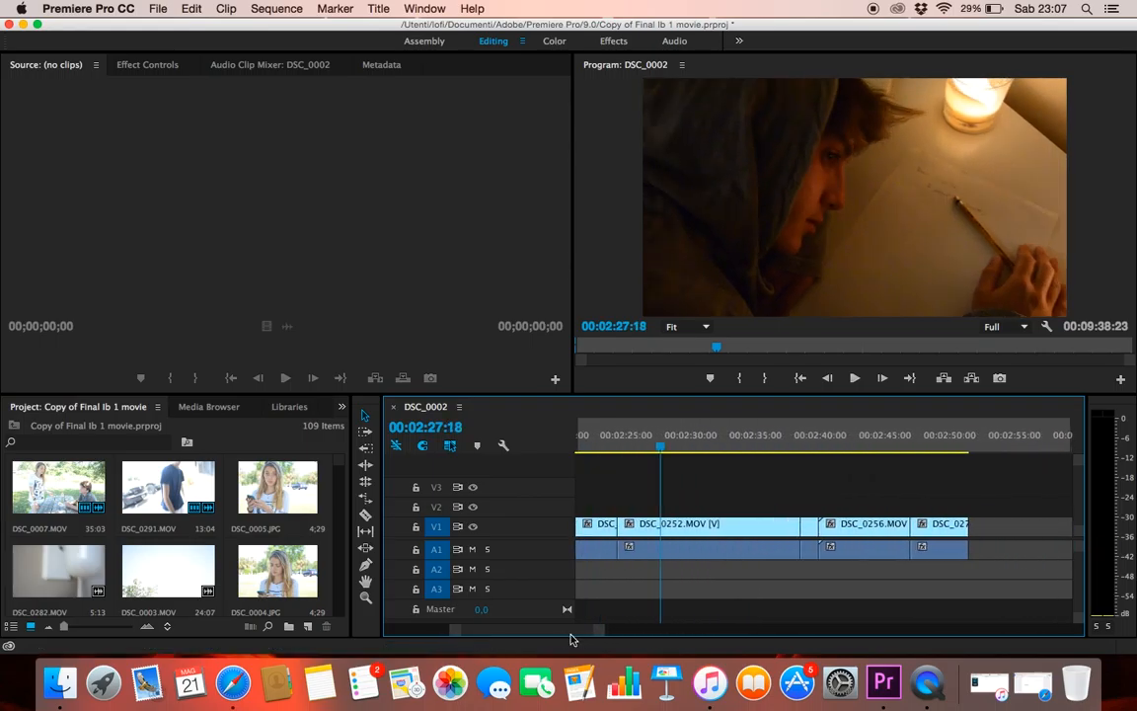
pyautogui.press('space')
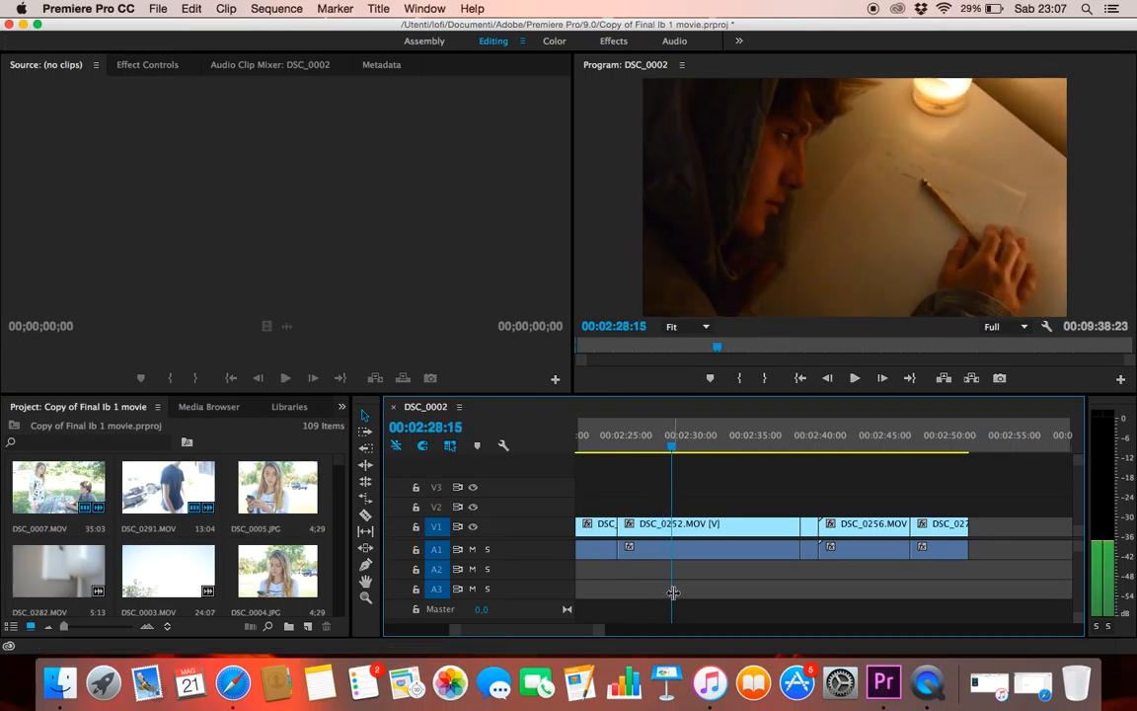
# Play across the cut before clip DSC_0252.MOV and return the playhead to the letter shot at 00:02:23:24
pyautogui.moveTo(688, 589); pyautogui.dragTo(620, 589)
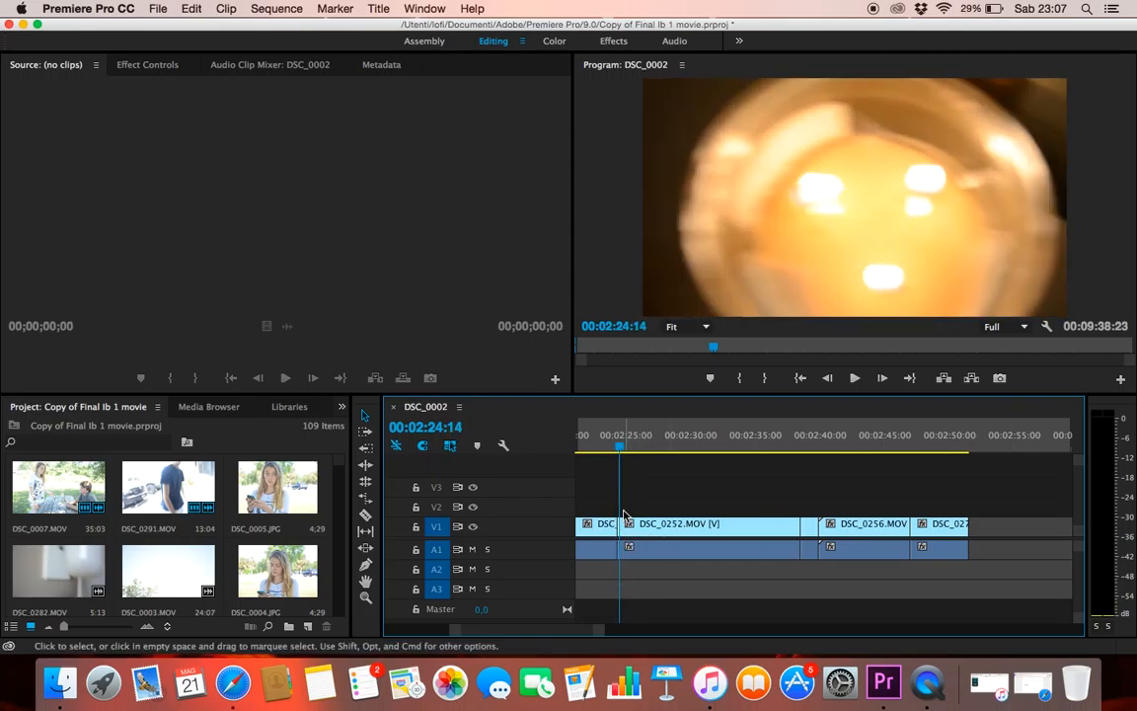
pyautogui.moveTo(618, 505); pyautogui.dragTo(613, 506)
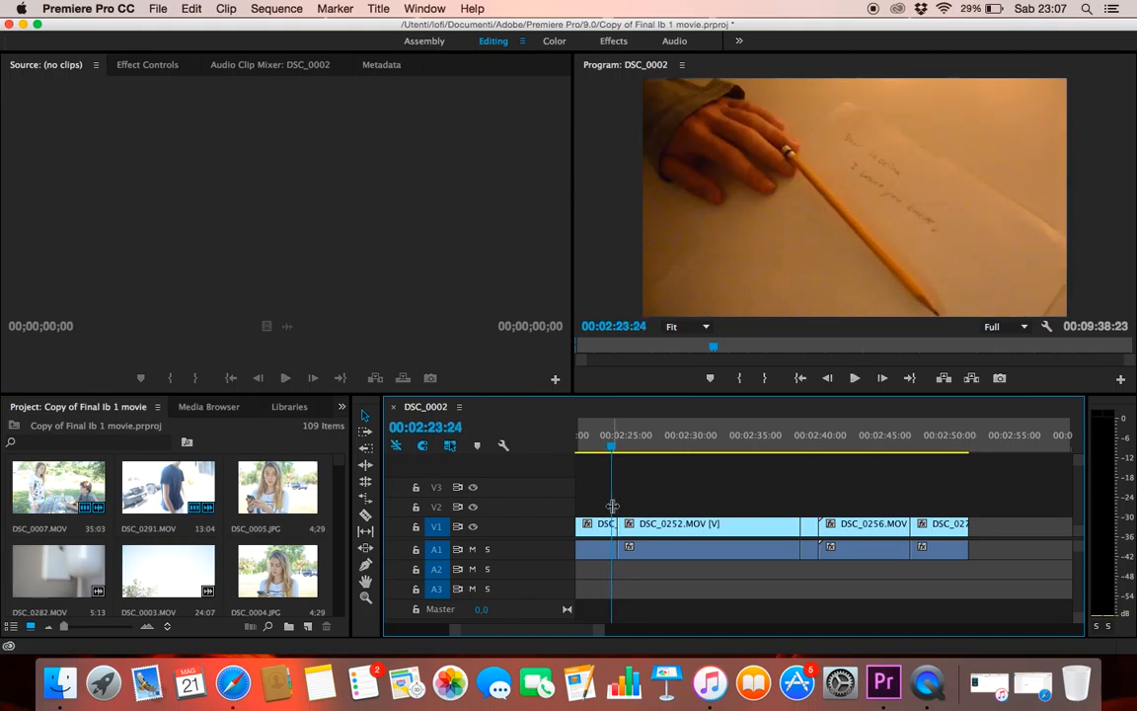
pyautogui.click(854, 379)
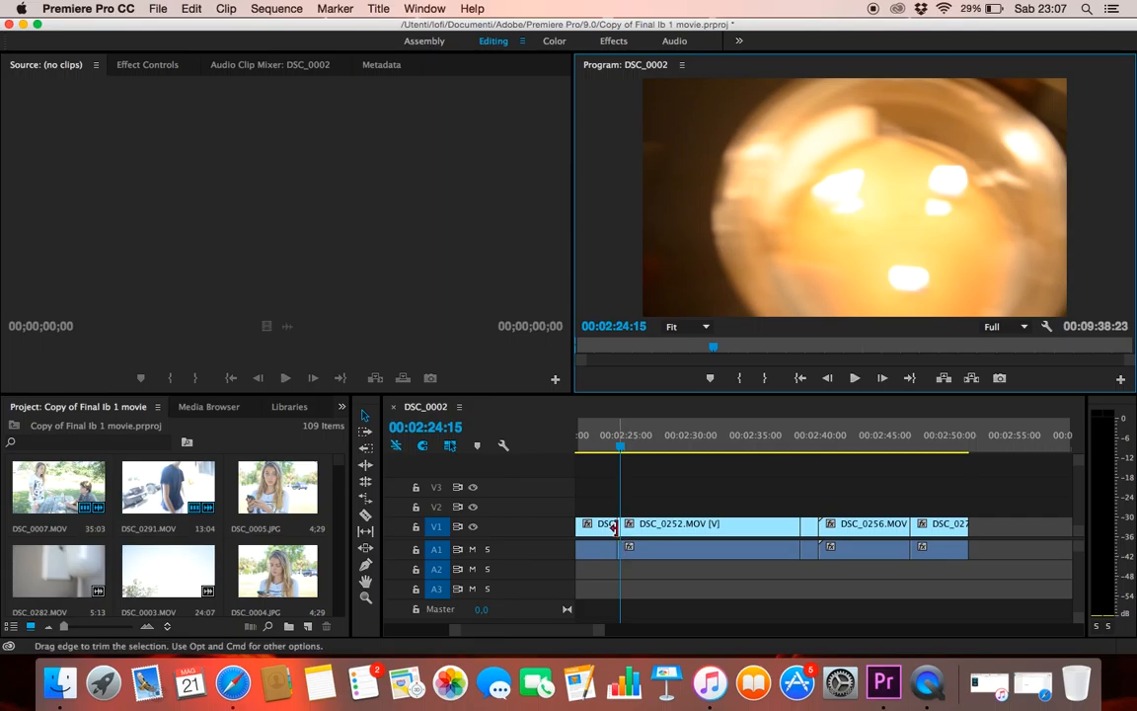
pyautogui.moveTo(624, 504)
pyautogui.mouseDown()
pyautogui.moveTo(600, 506)
pyautogui.moveTo(612, 507)
pyautogui.mouseUp()
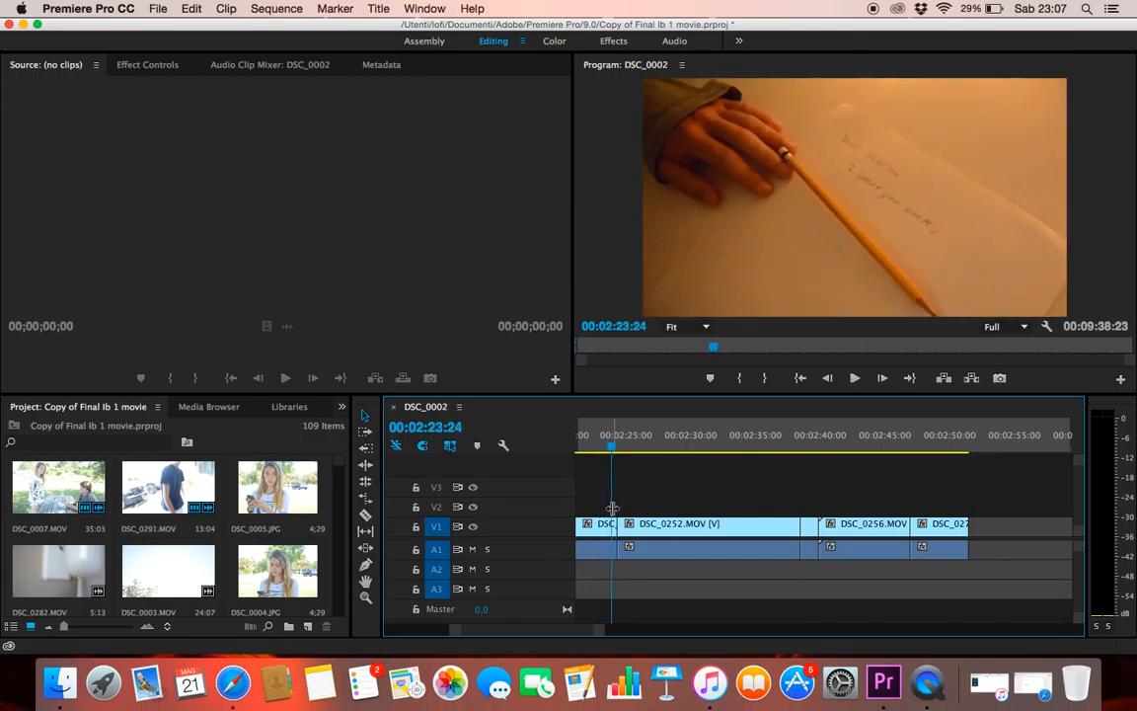
# Move the letter scene's clips, from DSC_0252.MOV to the end of the block, about 50 seconds later into the gap
pyautogui.moveTo(1022, 482); pyautogui.dragTo(636, 565)
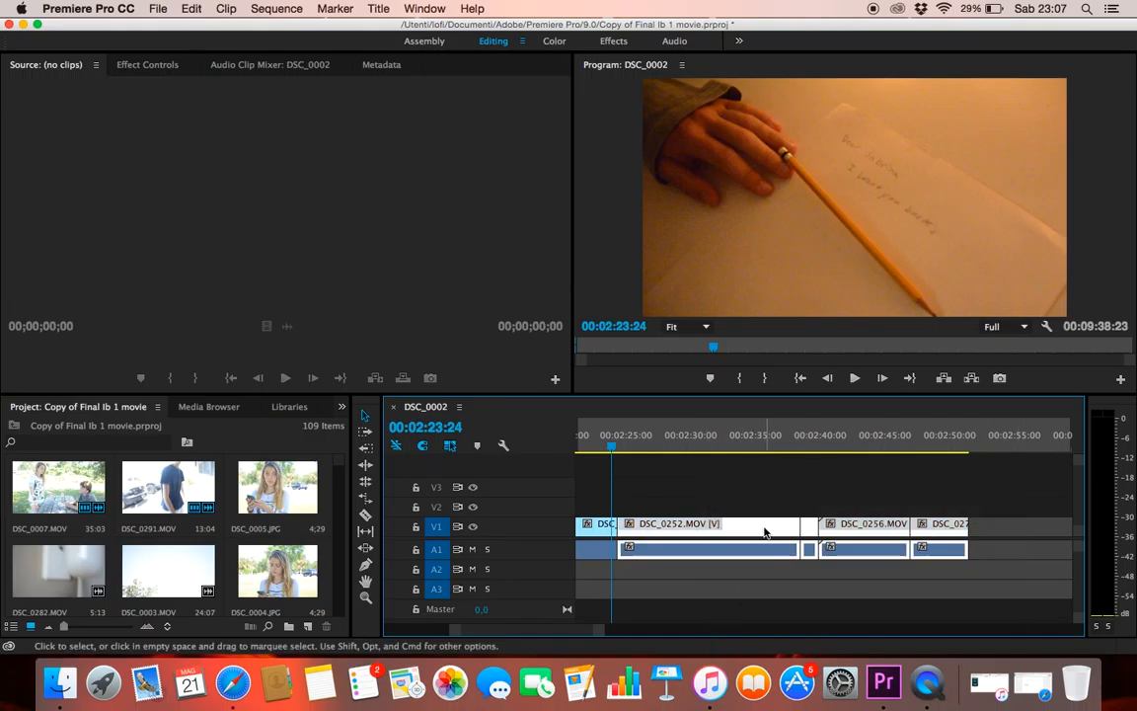
pyautogui.moveTo(764, 533); pyautogui.dragTo(797, 533)
pyautogui.moveTo(604, 633); pyautogui.dragTo(735, 633)
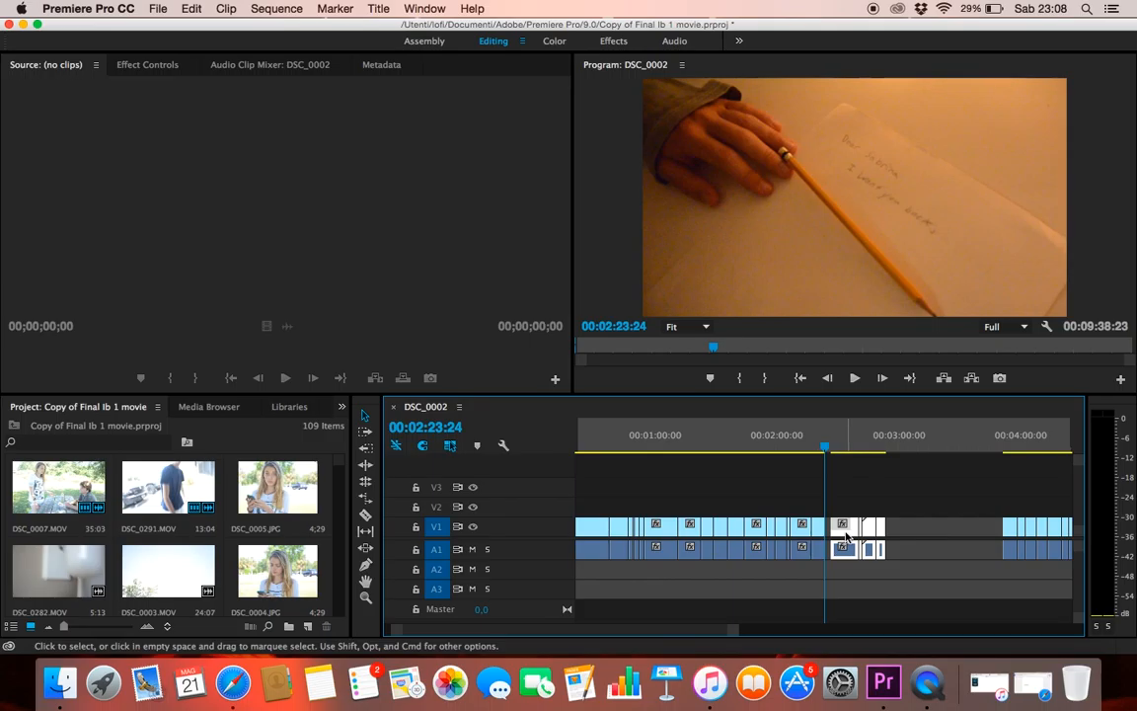
pyautogui.moveTo(845, 536); pyautogui.dragTo(939, 532)
# Place the block of driving clips directly after the letter shot ending near 00:02:24, followed immediately by the remaining letter scene clips
pyautogui.moveTo(735, 639); pyautogui.dragTo(848, 637)
pyautogui.moveTo(899, 498); pyautogui.dragTo(807, 604)
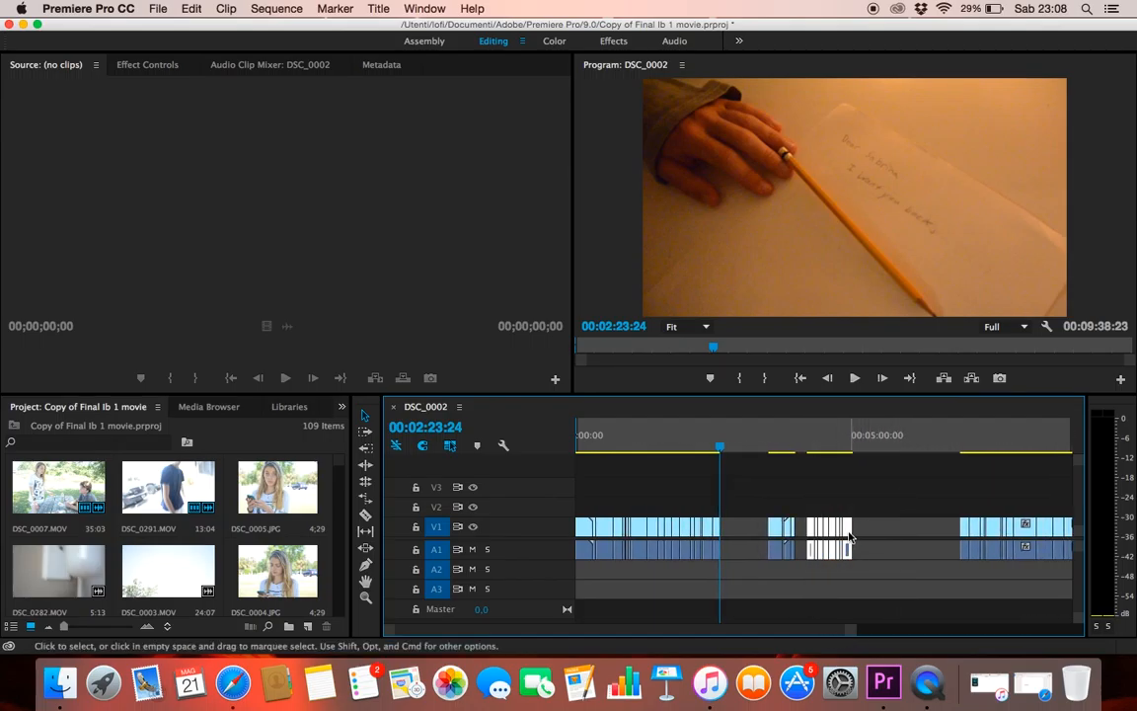
pyautogui.moveTo(850, 536); pyautogui.dragTo(869, 538)
pyautogui.moveTo(947, 534); pyautogui.dragTo(945, 534)
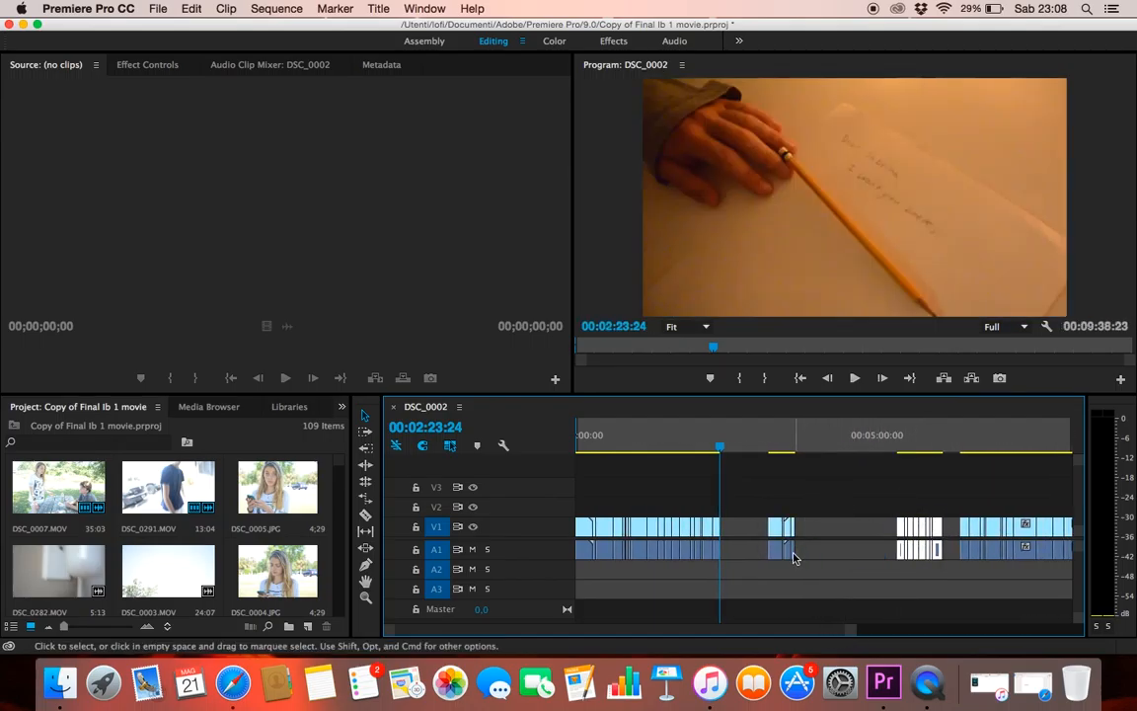
pyautogui.moveTo(779, 533); pyautogui.dragTo(831, 533)
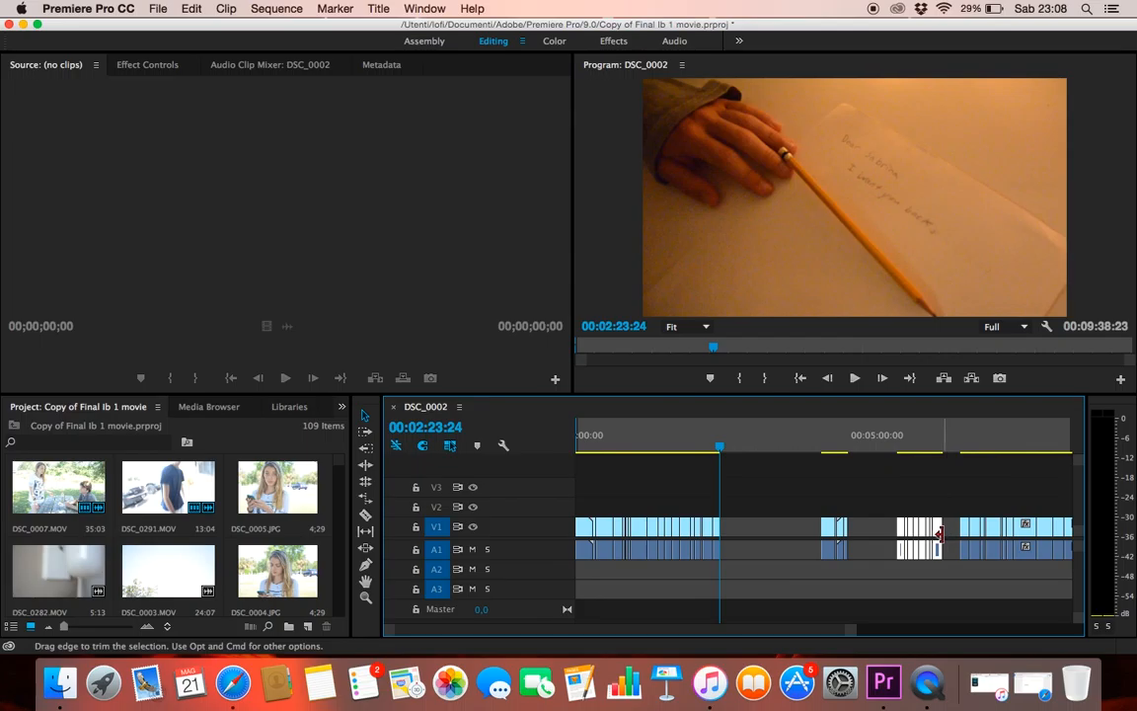
pyautogui.moveTo(942, 537); pyautogui.dragTo(767, 533)
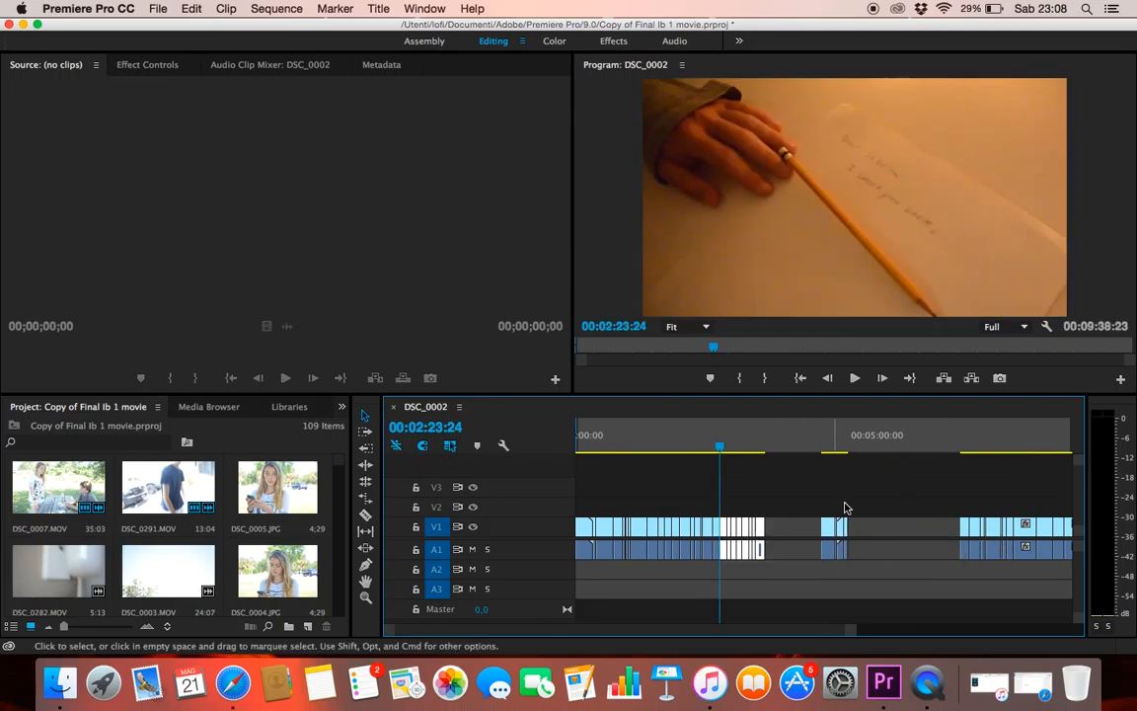
pyautogui.moveTo(832, 528); pyautogui.dragTo(777, 533)
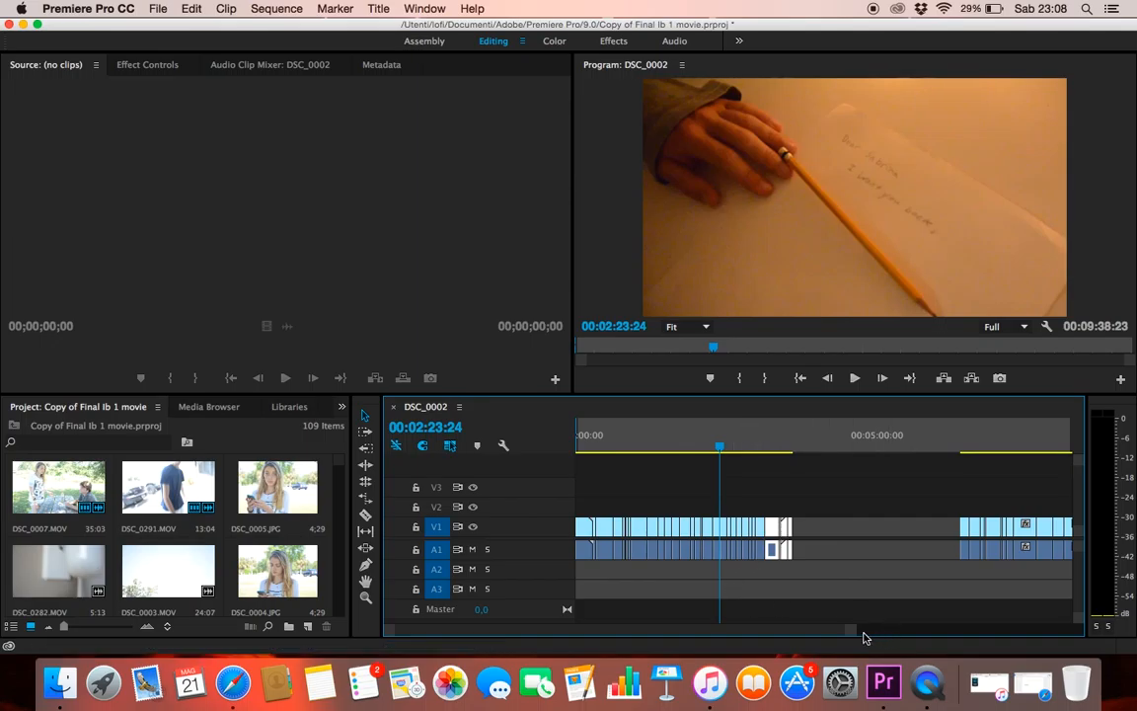
# Play the new transition from the letter shot into the driving clips up to about 00:02:31, then return to 00:02:23:04
pyautogui.moveTo(855, 634); pyautogui.dragTo(810, 641)
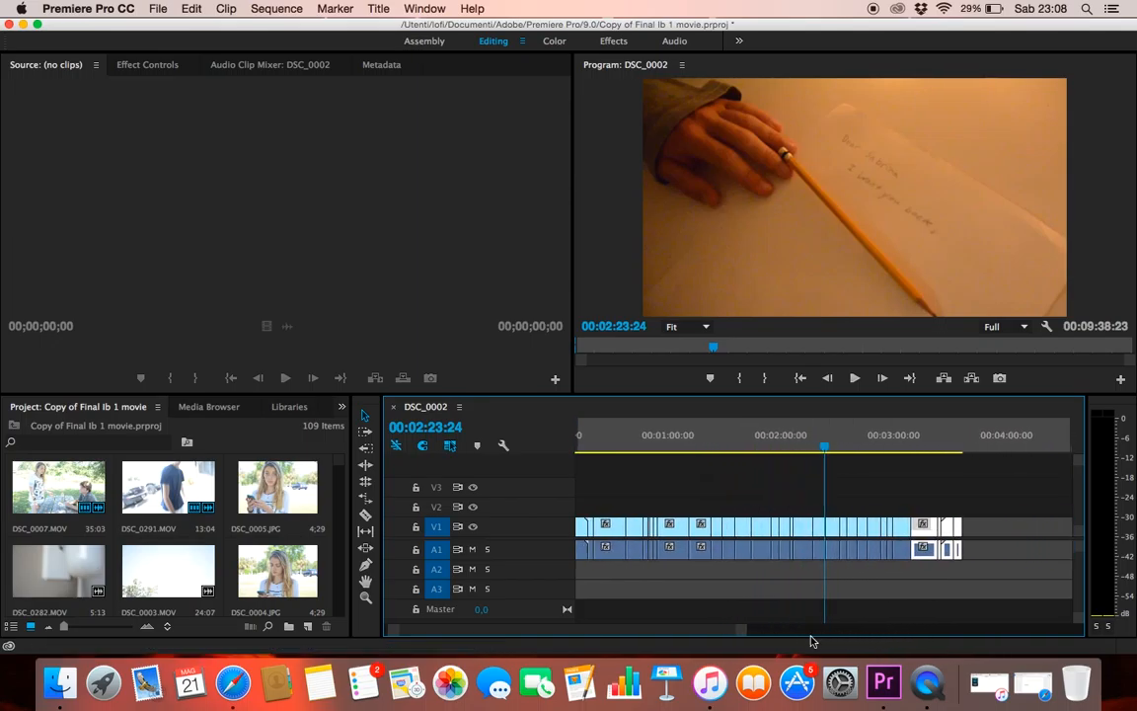
pyautogui.hscroll(3, 698, 636)
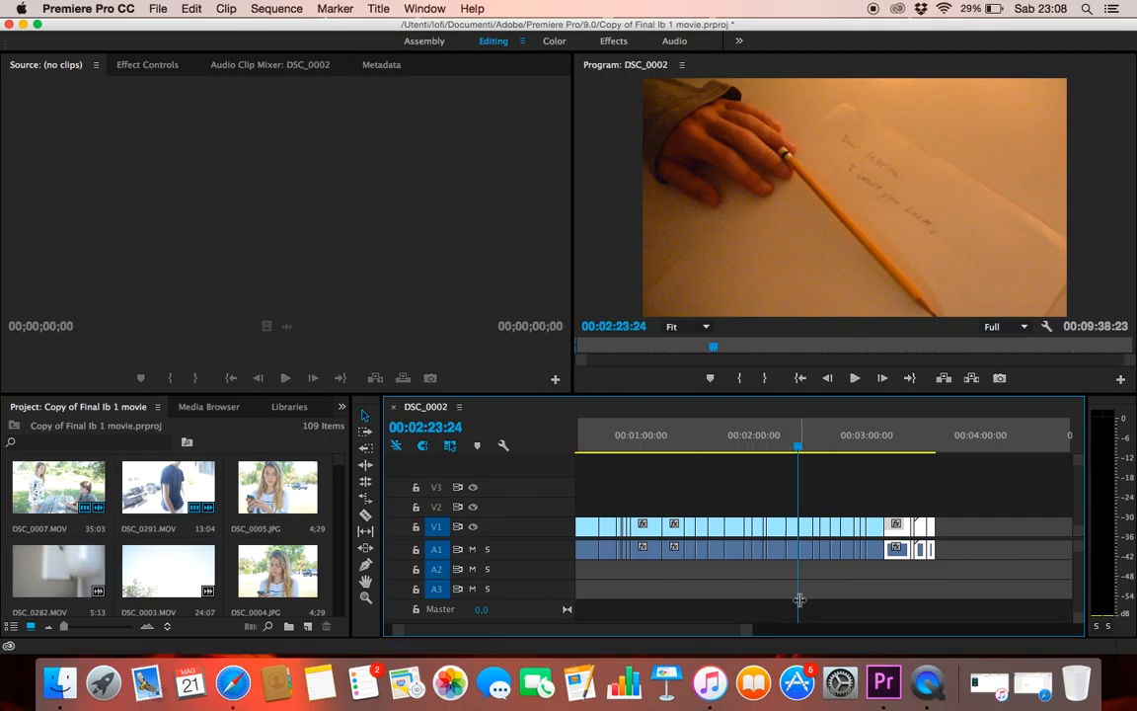
pyautogui.moveTo(789, 597); pyautogui.dragTo(790, 597)
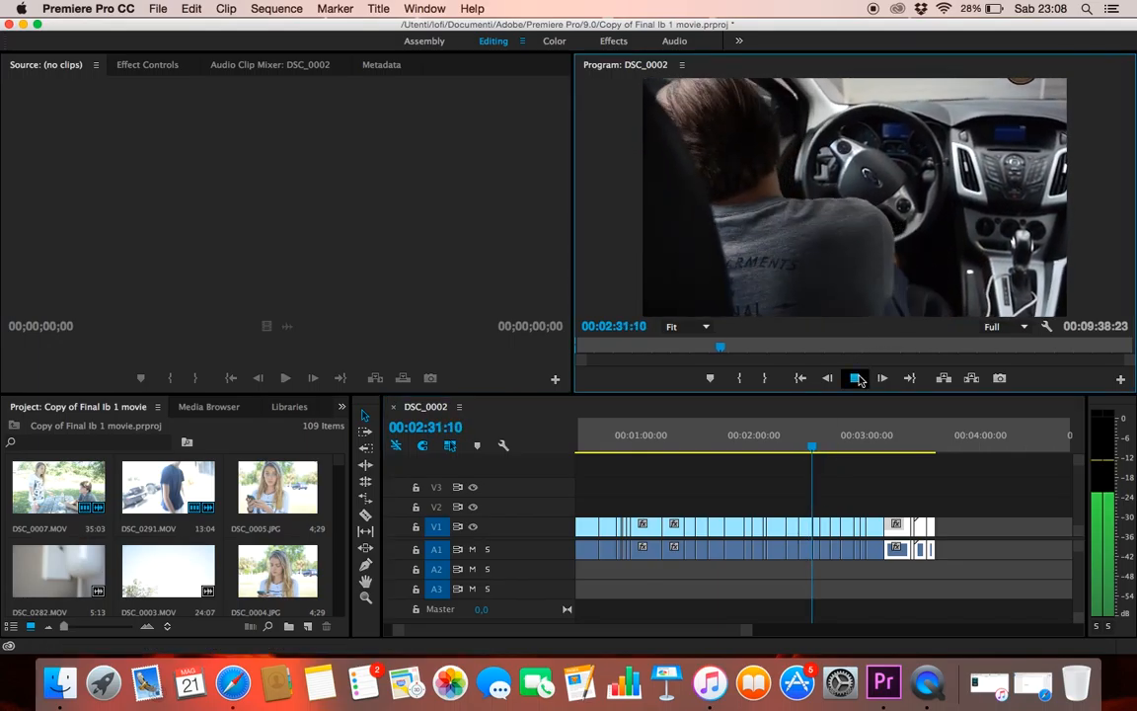
pyautogui.click(855, 378)
pyautogui.moveTo(813, 604); pyautogui.dragTo(799, 605)
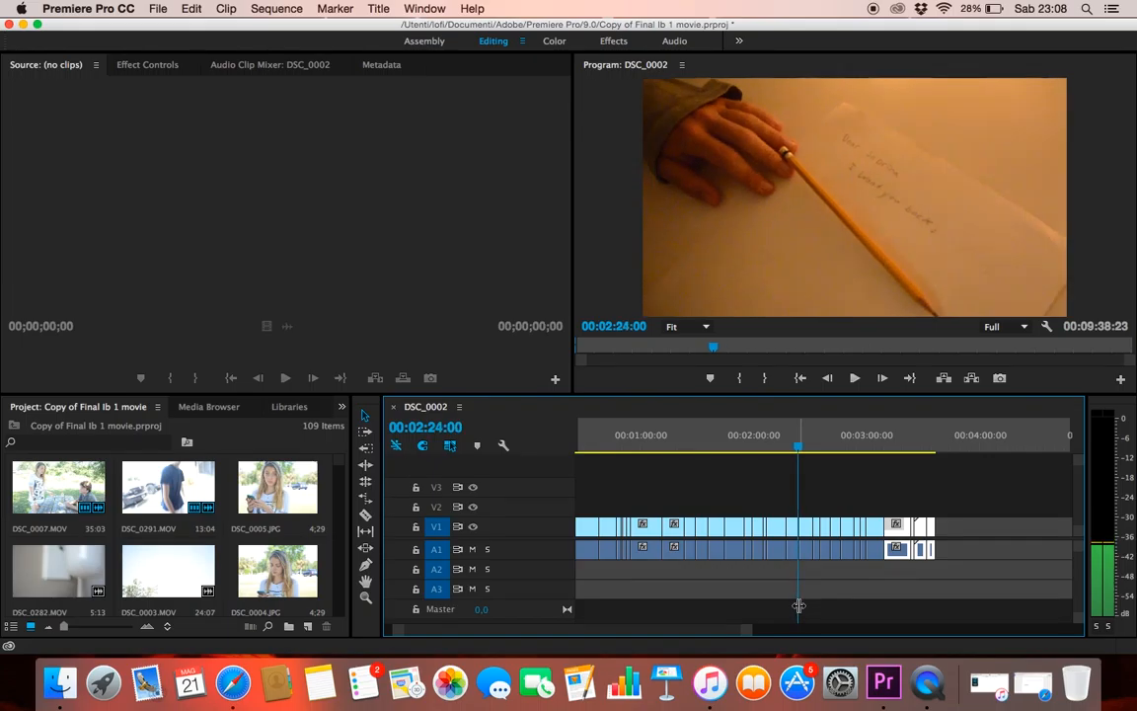
pyautogui.moveTo(799, 605)
pyautogui.mouseDown()
pyautogui.moveTo(786, 605)
pyautogui.moveTo(796, 605)
pyautogui.mouseUp()
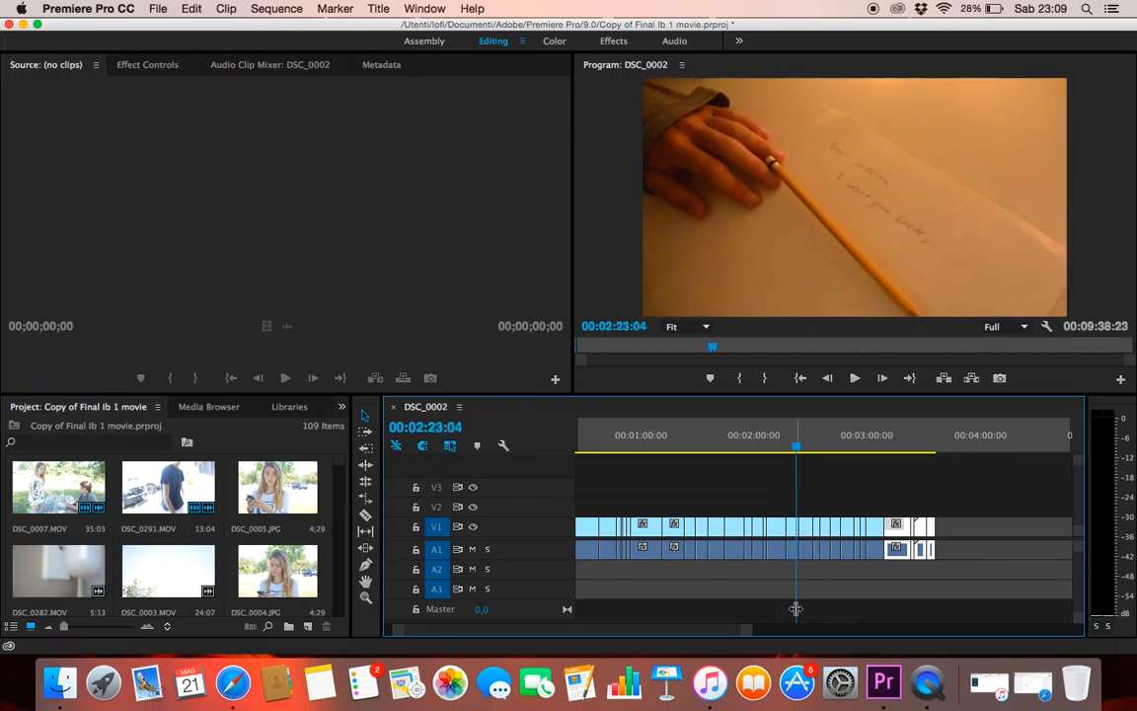
# Scrub through the driving clips to about 00:02:53 and play on into the candlelit letter scene until 00:03:15:24
pyautogui.moveTo(795, 604); pyautogui.dragTo(837, 605)
pyautogui.press('space')
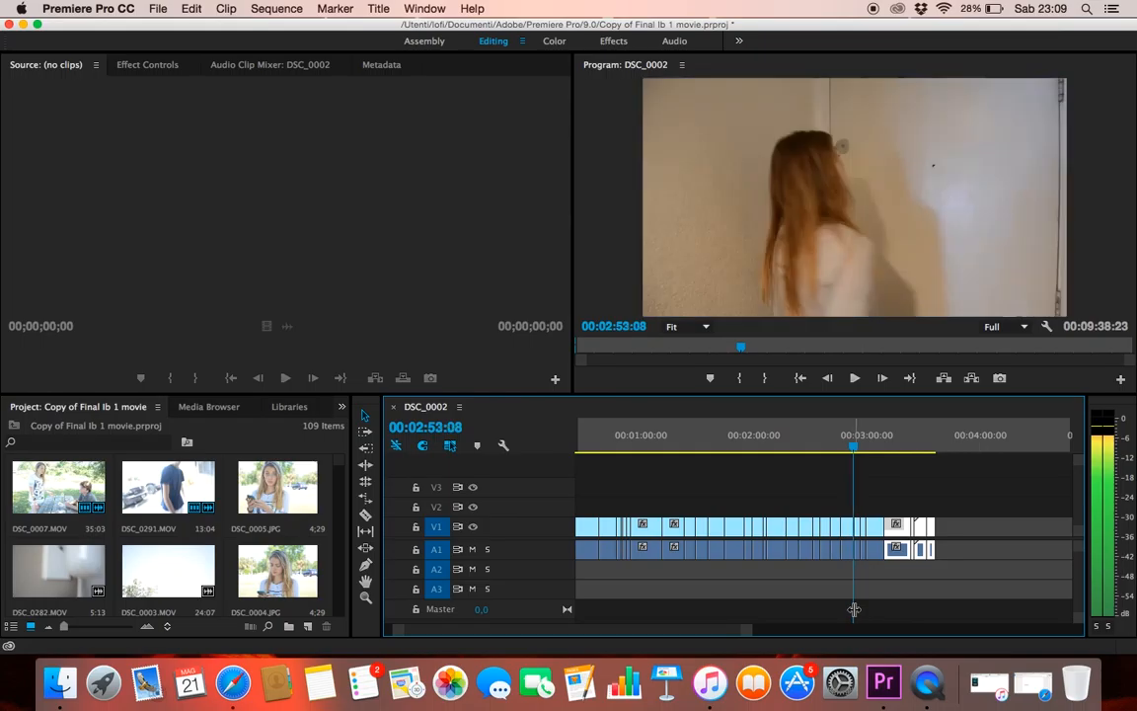
pyautogui.press('space')
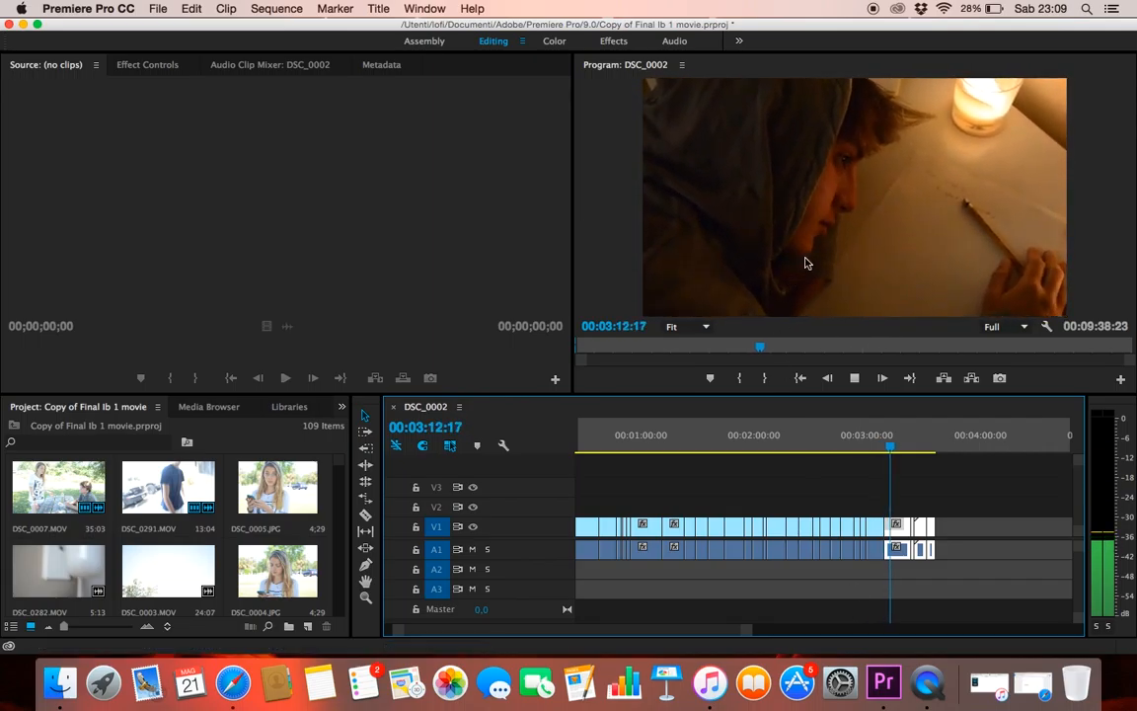
pyautogui.click(855, 378)
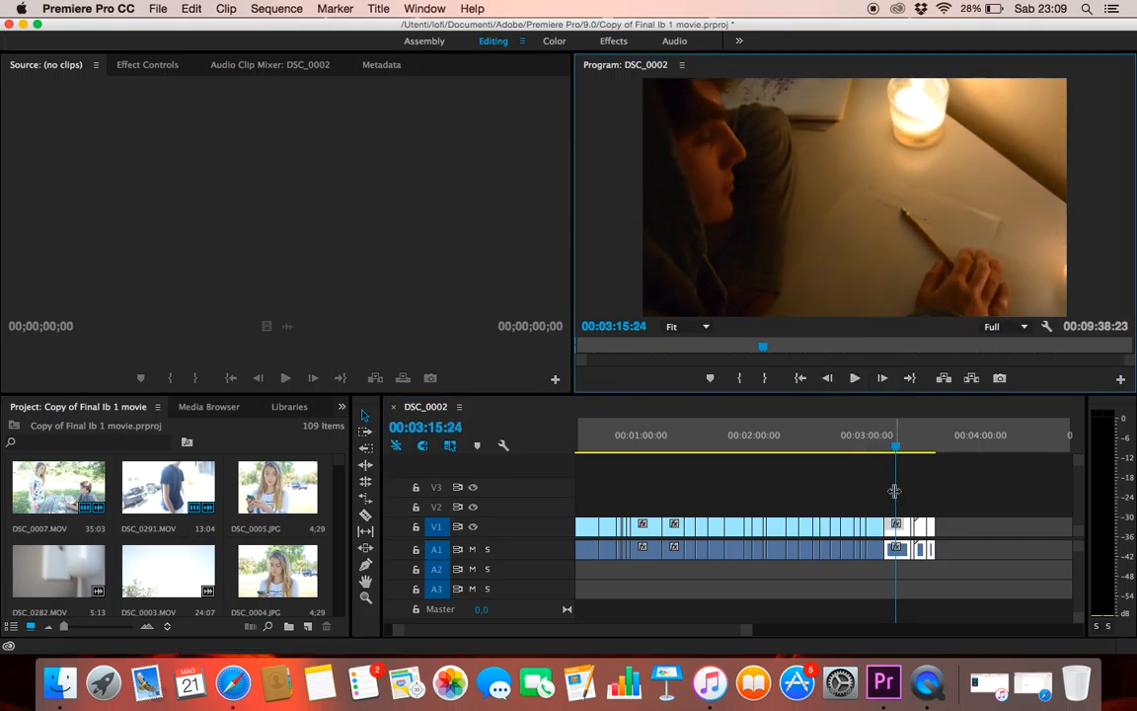
# Replay the candlelit letter scene from its start to about 00:03:27 and scrub on to the phone shot at 00:03:34:24
pyautogui.moveTo(893, 490); pyautogui.dragTo(882, 493)
pyautogui.press('space')
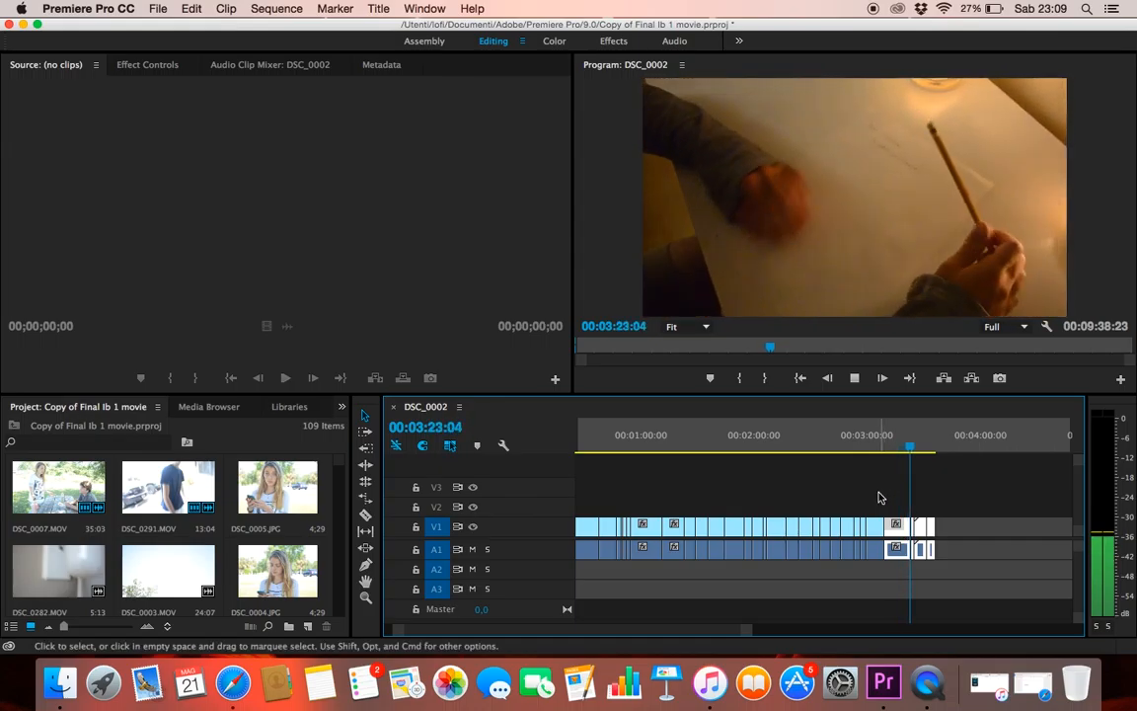
pyautogui.click(858, 383)
pyautogui.moveTo(750, 637); pyautogui.dragTo(794, 637)
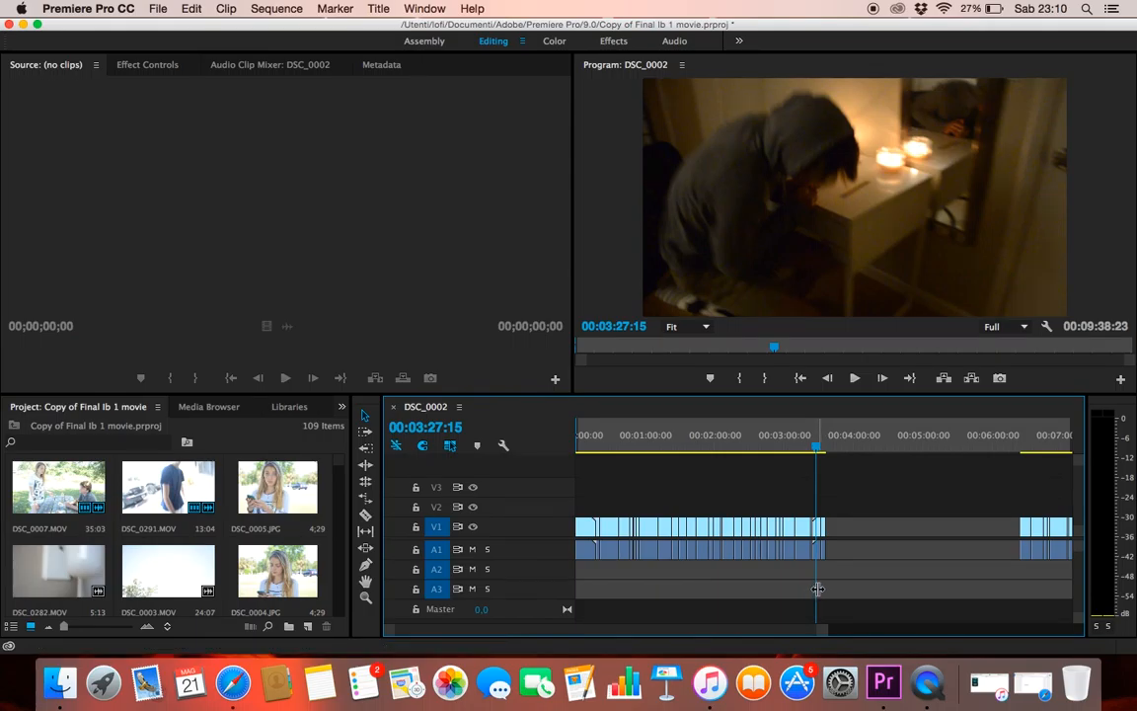
pyautogui.moveTo(813, 584); pyautogui.dragTo(824, 586)
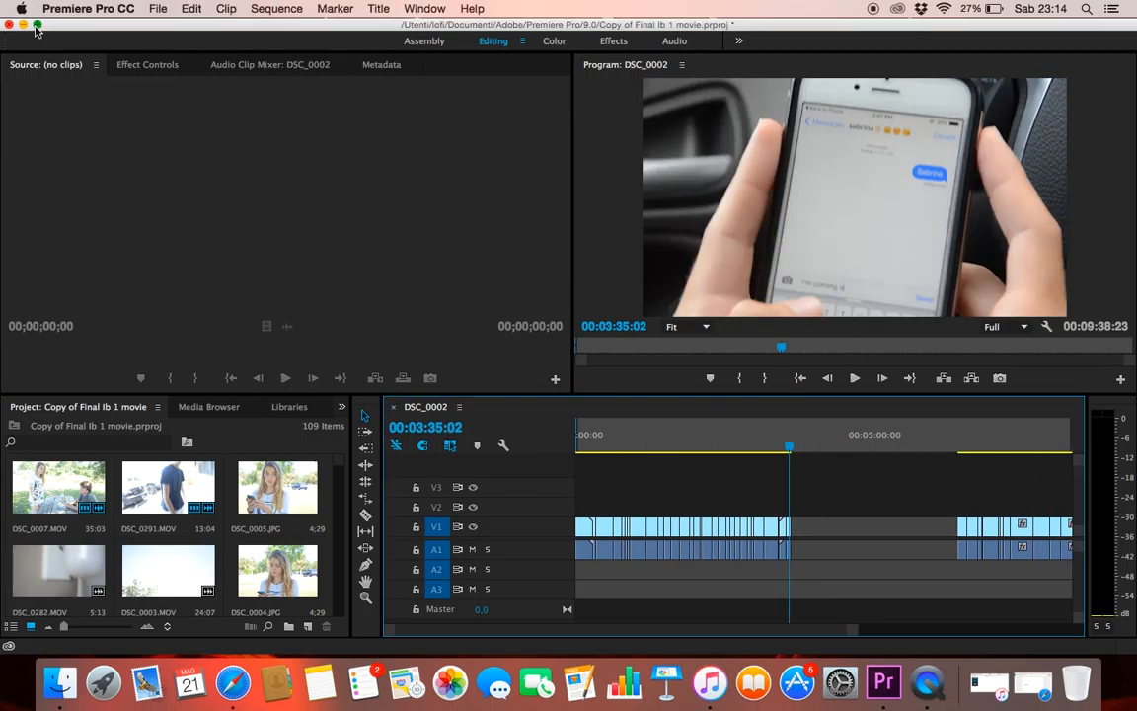
# Enlarge the editing window so its panels extend down to the Dock
pyautogui.click(37, 23)
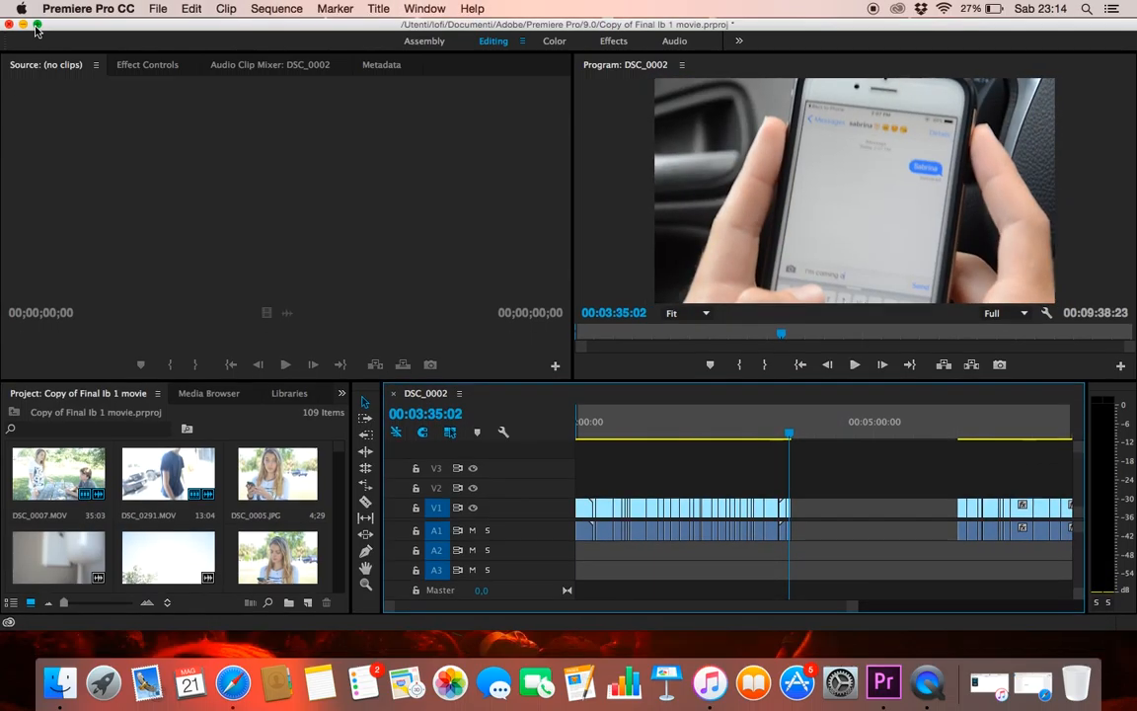
pyautogui.click(38, 24)
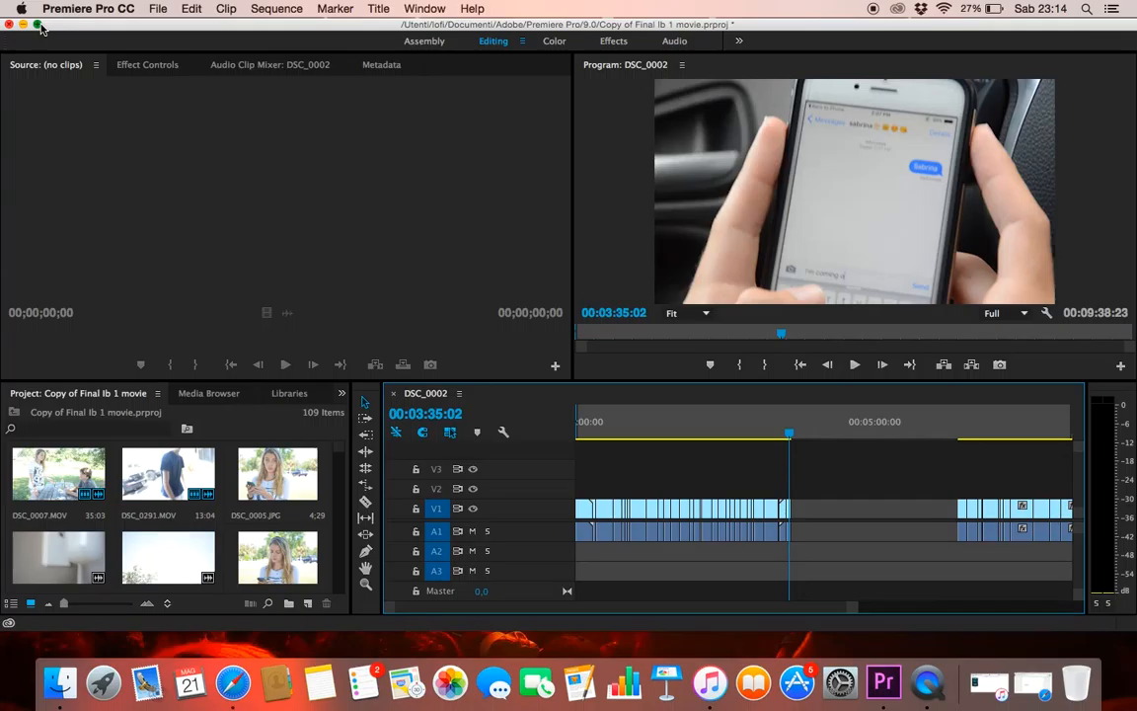
pyautogui.click(38, 25)
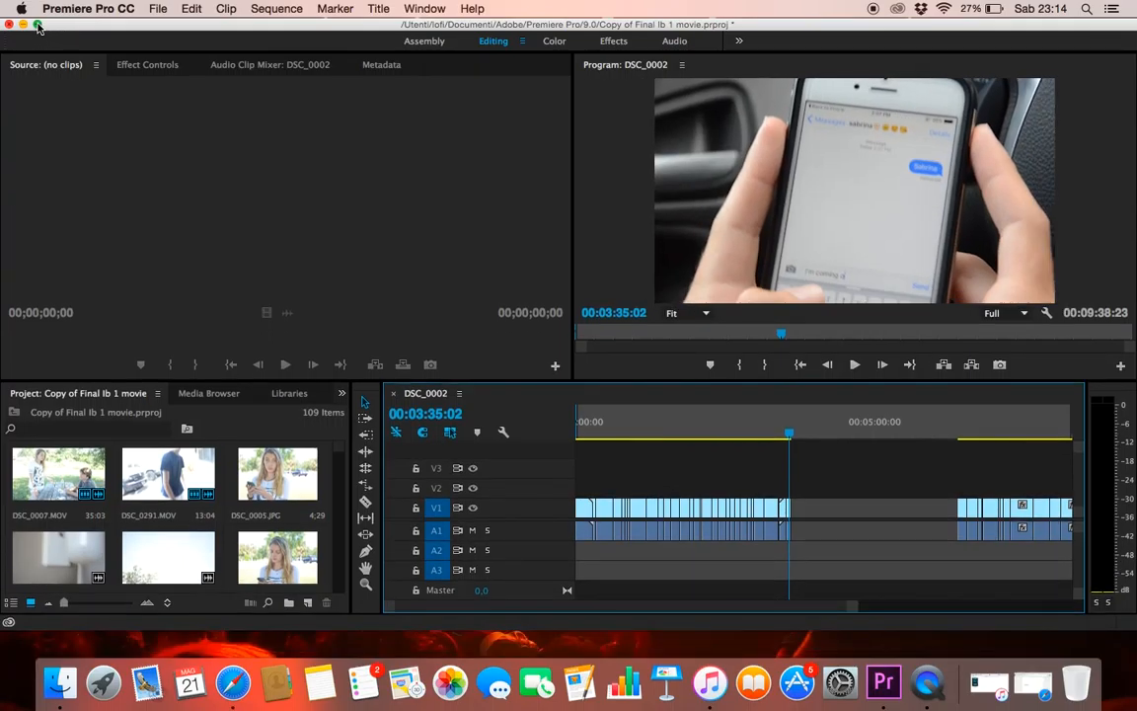
pyautogui.click(37, 26)
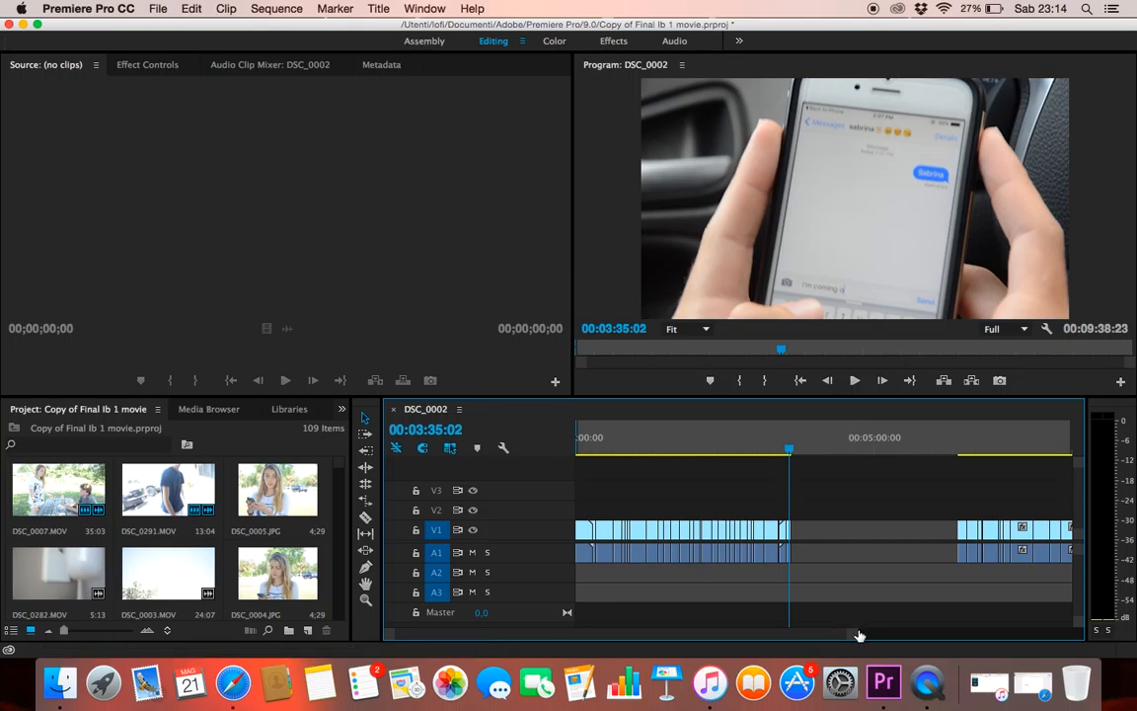
# Move the whole block of clips after the large gap earlier so it directly follows the phone shot ending near 00:03:35
pyautogui.moveTo(856, 637); pyautogui.dragTo(891, 635)
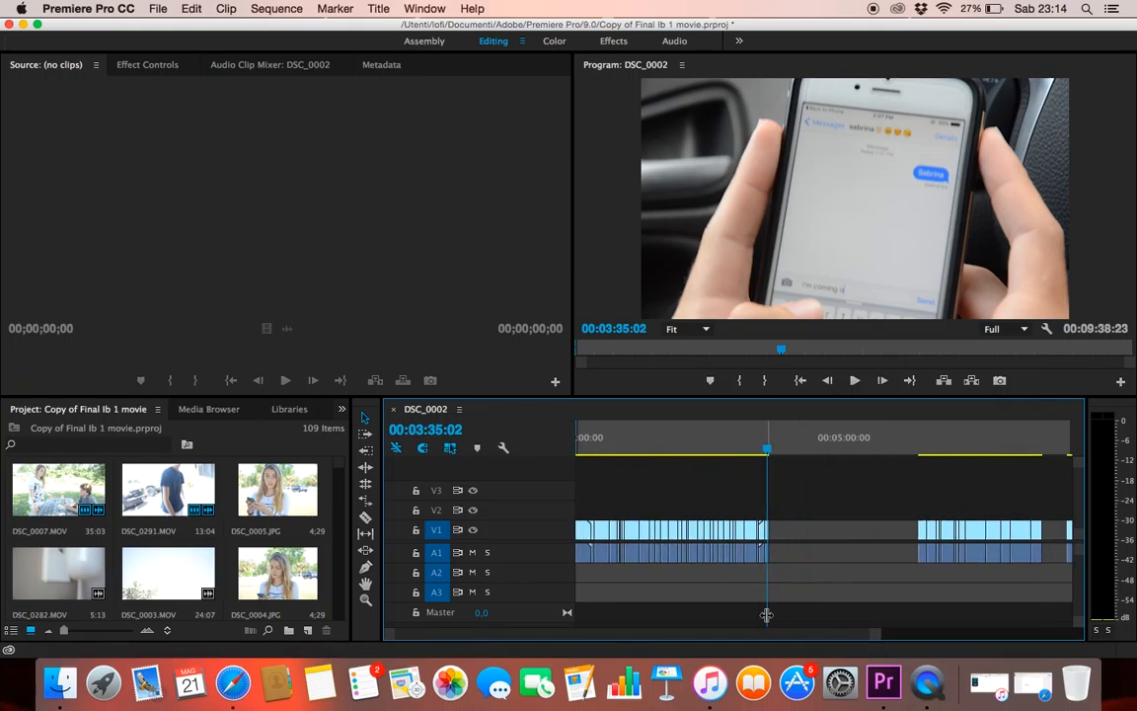
pyautogui.moveTo(711, 614); pyautogui.dragTo(746, 615)
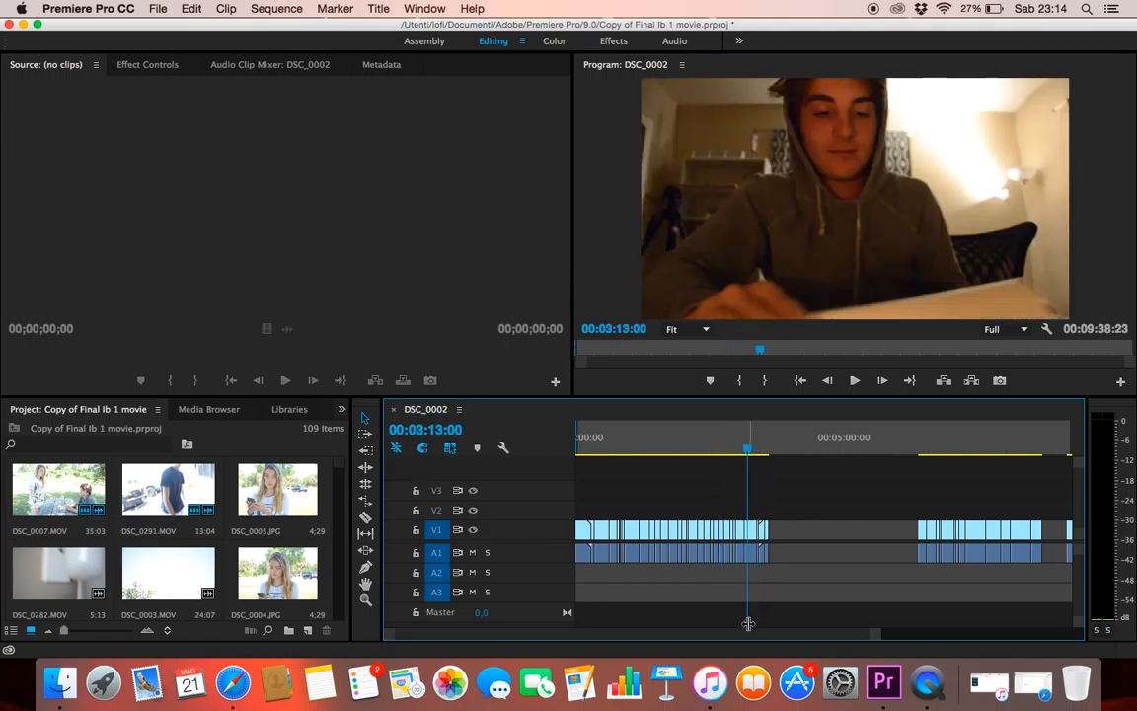
pyautogui.moveTo(884, 633); pyautogui.dragTo(934, 640)
pyautogui.moveTo(964, 513); pyautogui.dragTo(855, 608)
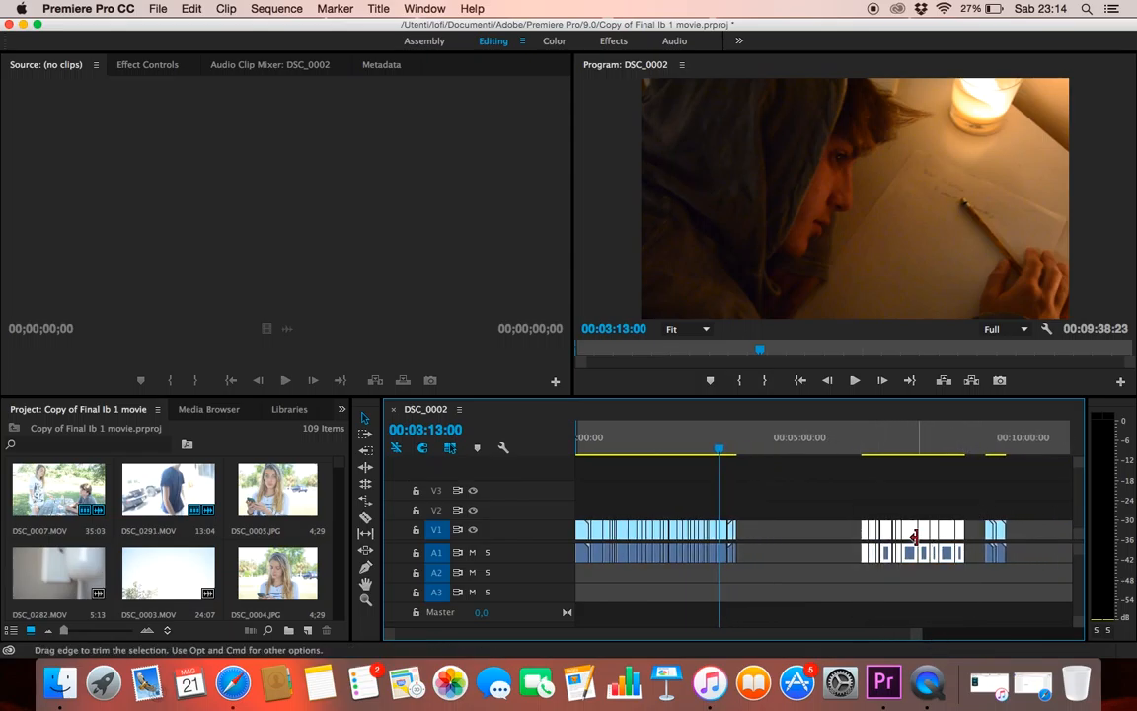
pyautogui.moveTo(912, 534); pyautogui.dragTo(768, 483)
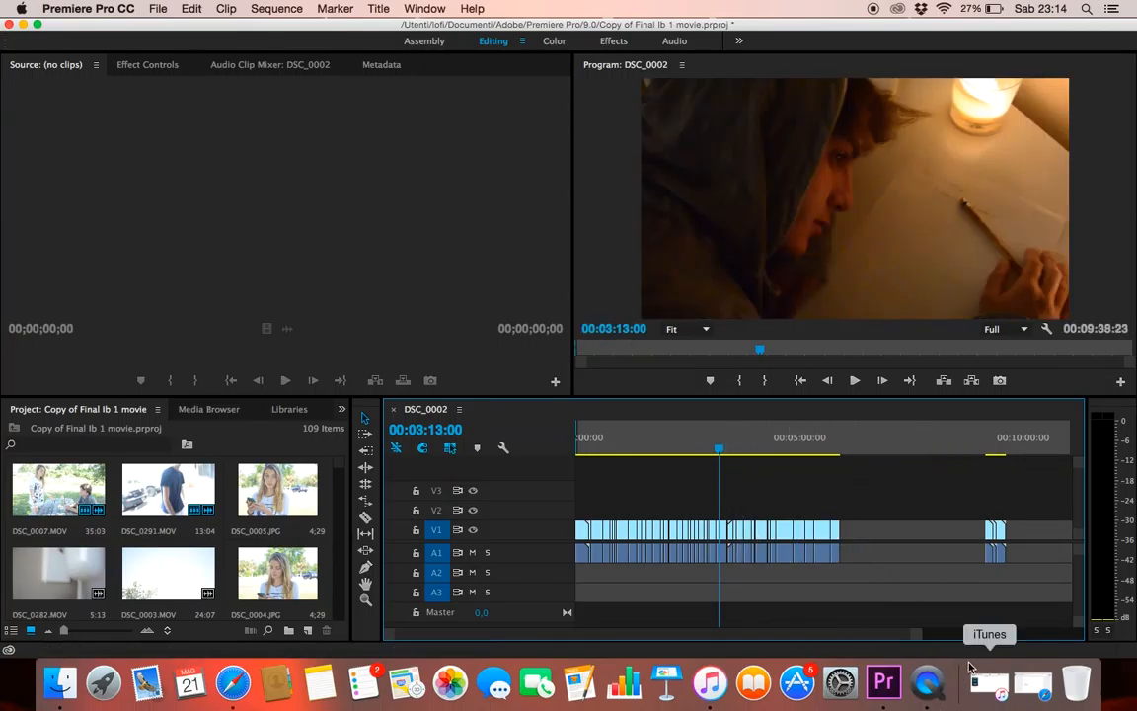
# Play the sequence from about 00:03:24 through the phone shot into the outdoor walking scene, stopping at 00:03:40:17
pyautogui.moveTo(918, 636); pyautogui.dragTo(949, 650)
pyautogui.moveTo(751, 601)
pyautogui.mouseDown()
pyautogui.moveTo(778, 600)
pyautogui.moveTo(759, 599)
pyautogui.mouseUp()
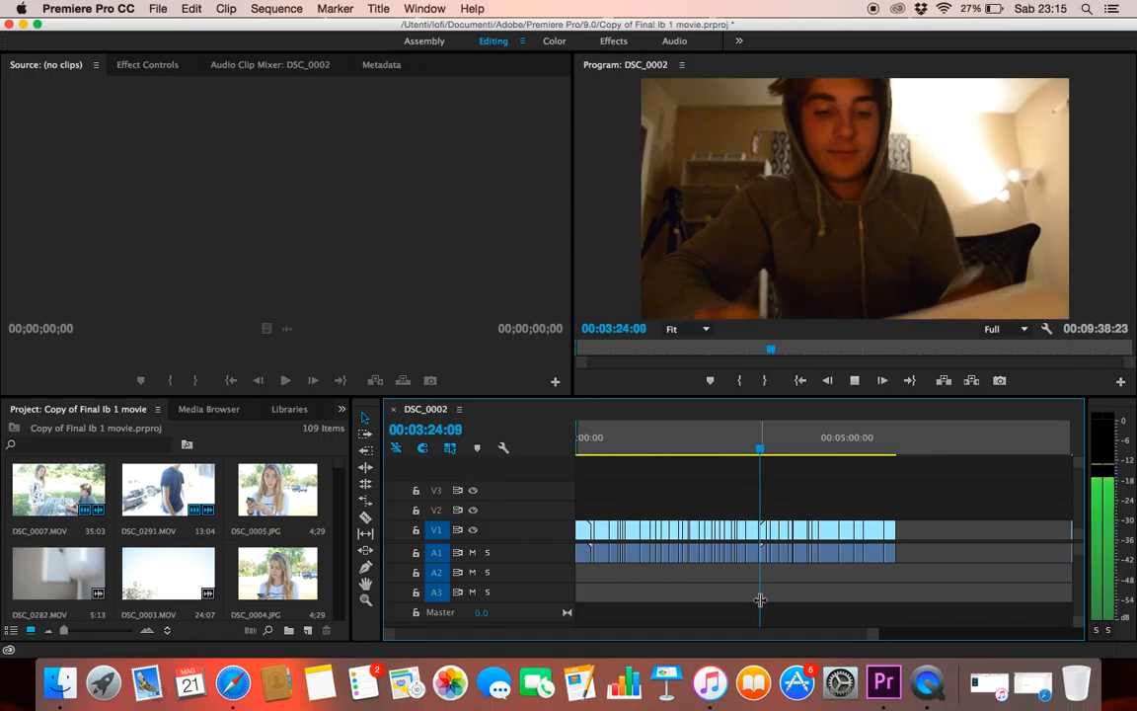
pyautogui.press('XF86AudioRaiseVolume')
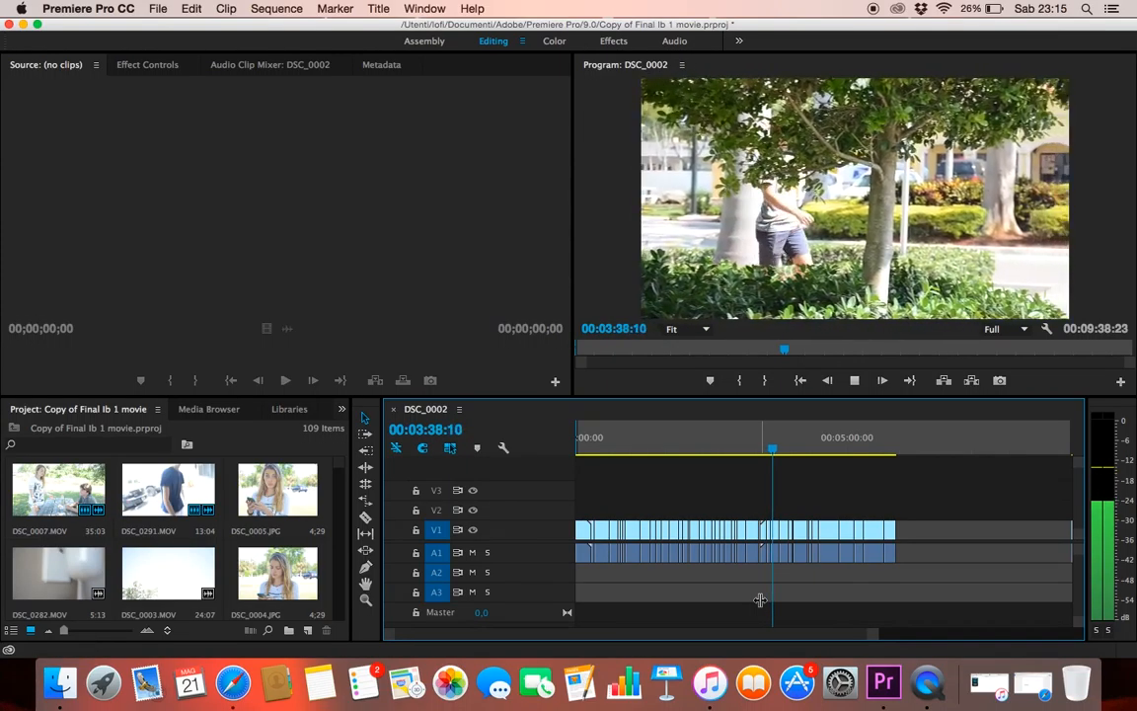
pyautogui.click(854, 381)
# Move the phone texting clip before 00:03:35 off tracks V1 and A1 onto V3 and A3, slightly earlier
pyautogui.moveTo(876, 639); pyautogui.dragTo(810, 640)
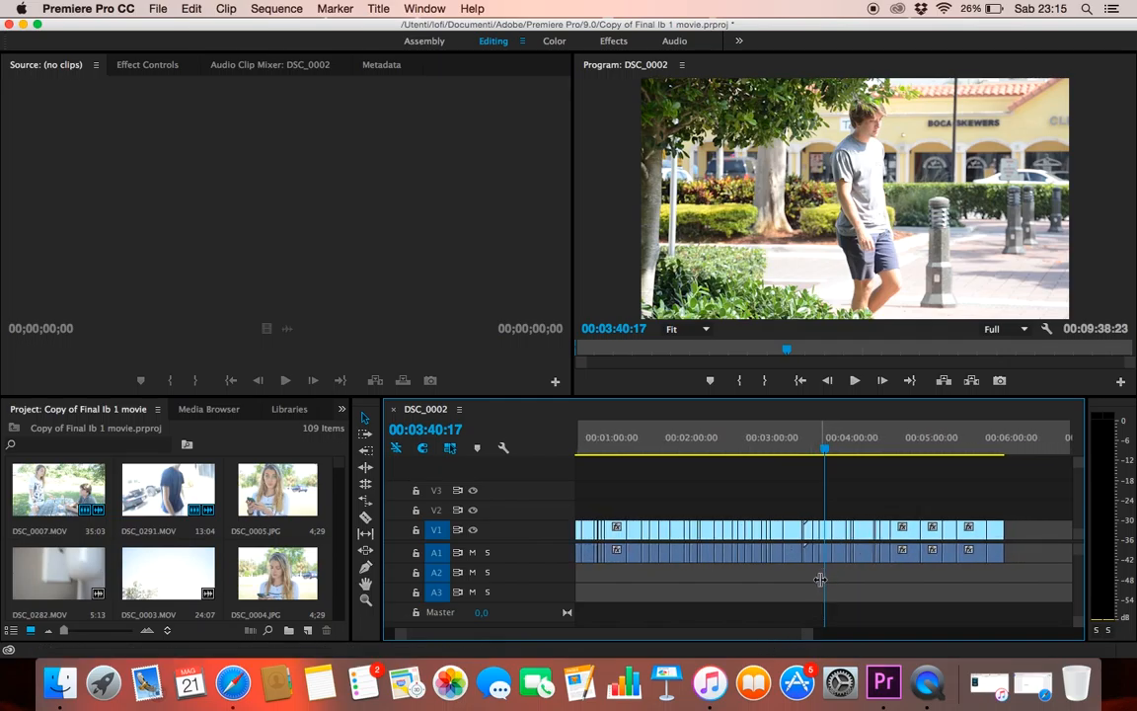
pyautogui.moveTo(821, 579); pyautogui.dragTo(817, 580)
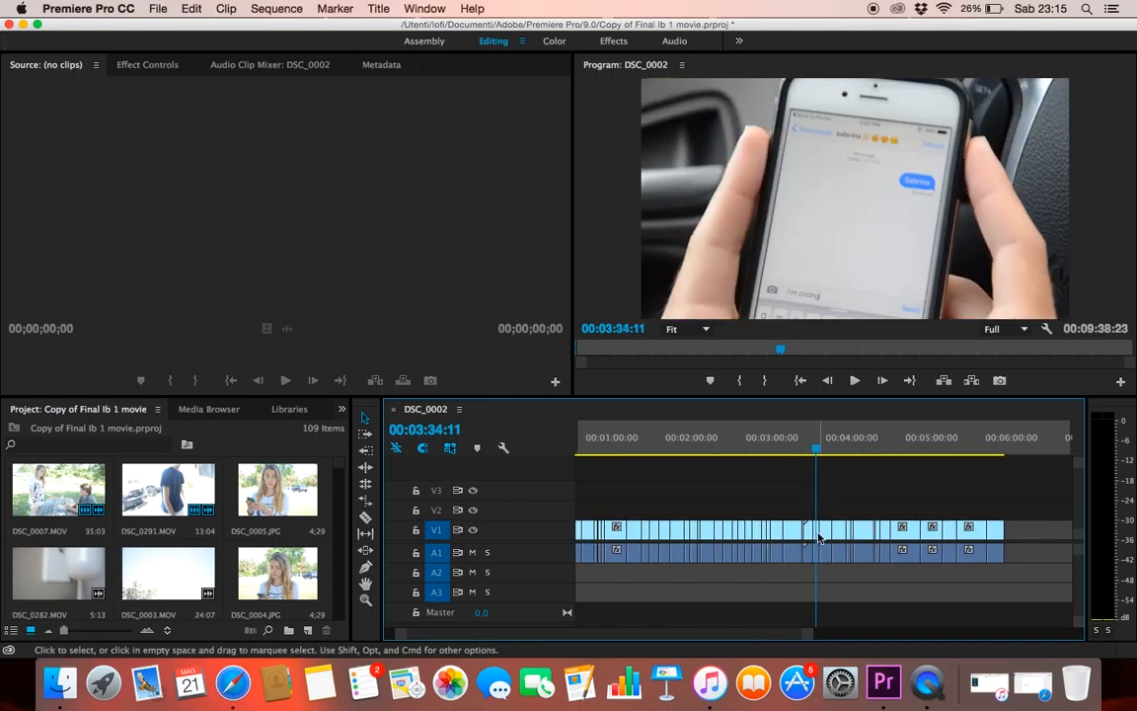
pyautogui.moveTo(812, 503); pyautogui.dragTo(810, 492)
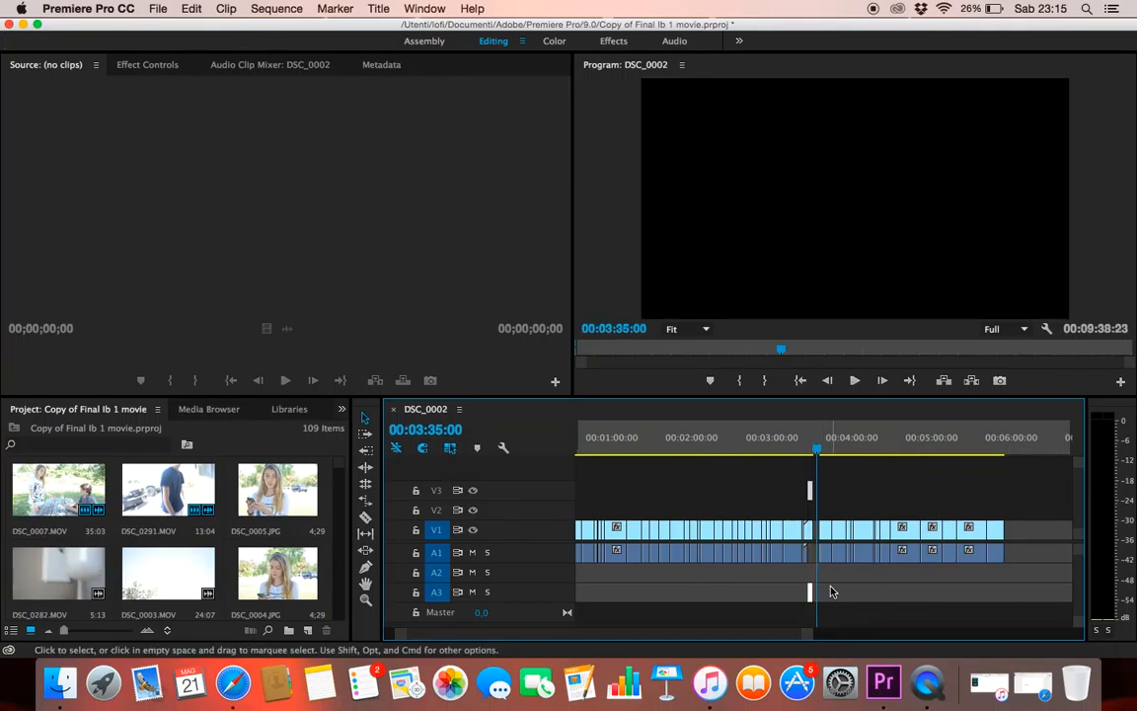
# Locate the handwritten-letter shot at 00:02:23:18 and move all clips after the gap near 00:03:35 later, starting at about 00:05:00:00
pyautogui.moveTo(815, 583); pyautogui.dragTo(640, 579)
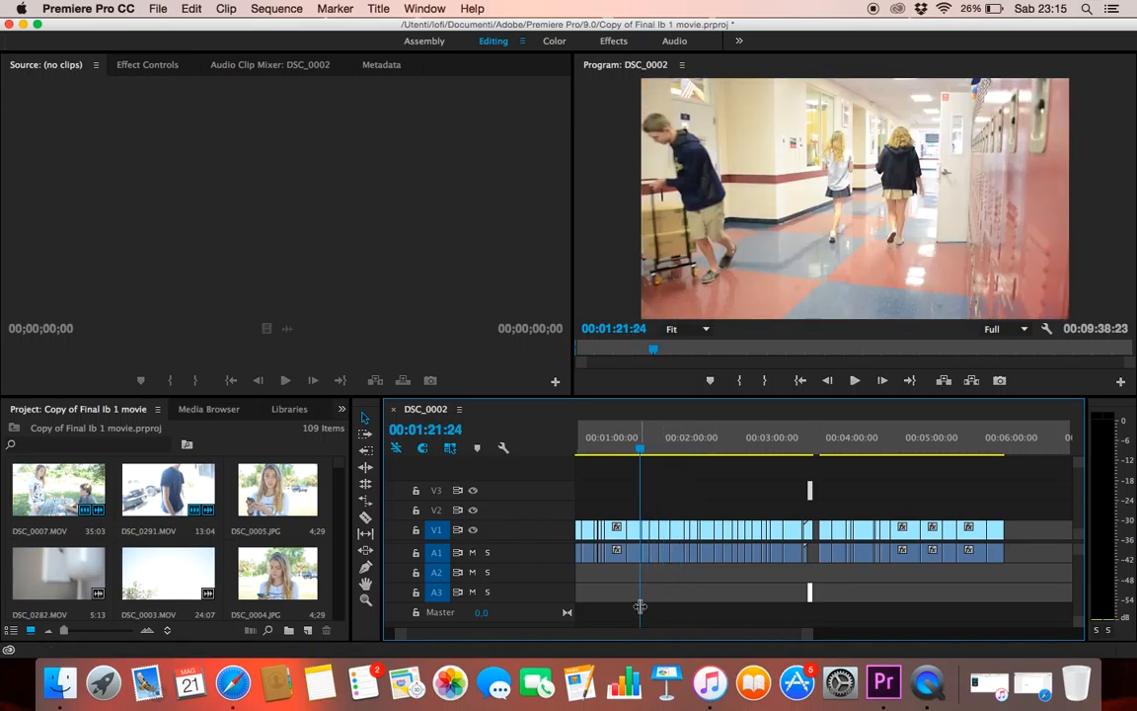
pyautogui.moveTo(645, 606); pyautogui.dragTo(731, 607)
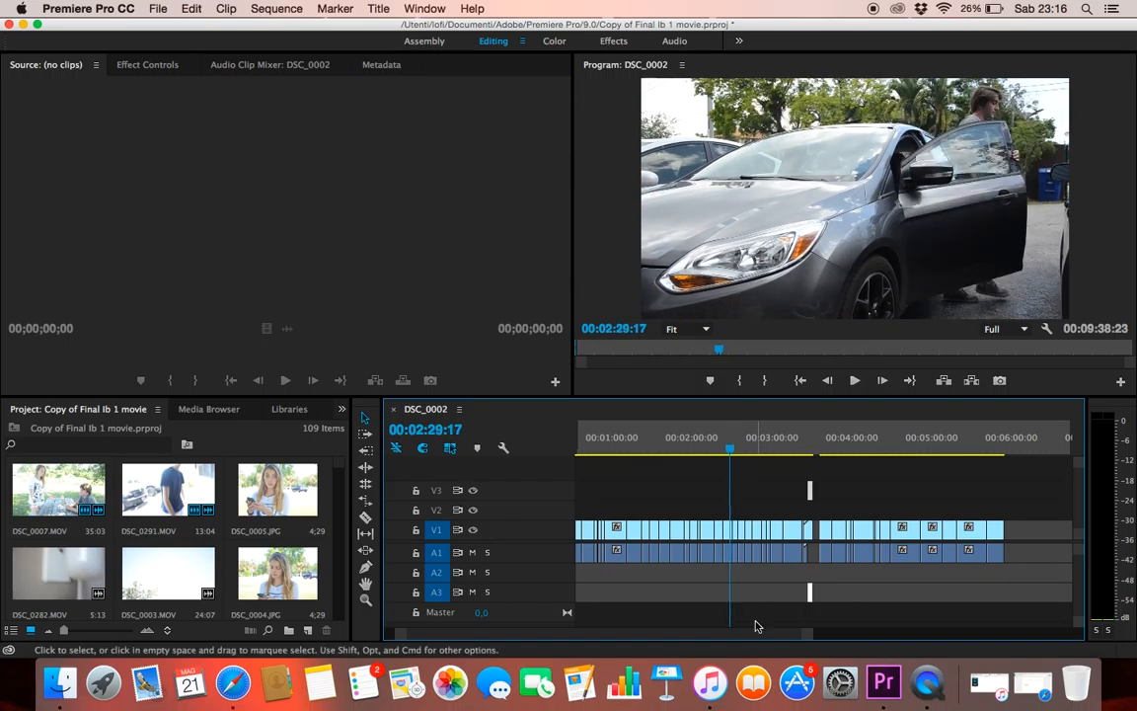
pyautogui.moveTo(811, 638); pyautogui.dragTo(752, 637)
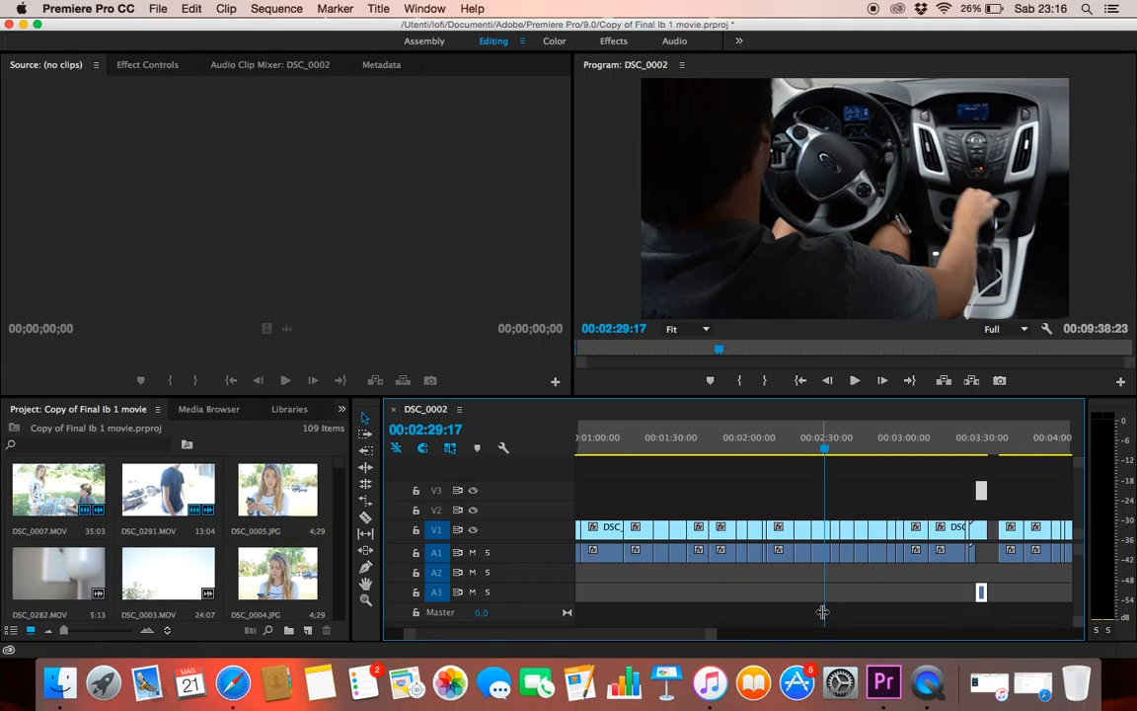
pyautogui.moveTo(824, 611); pyautogui.dragTo(808, 613)
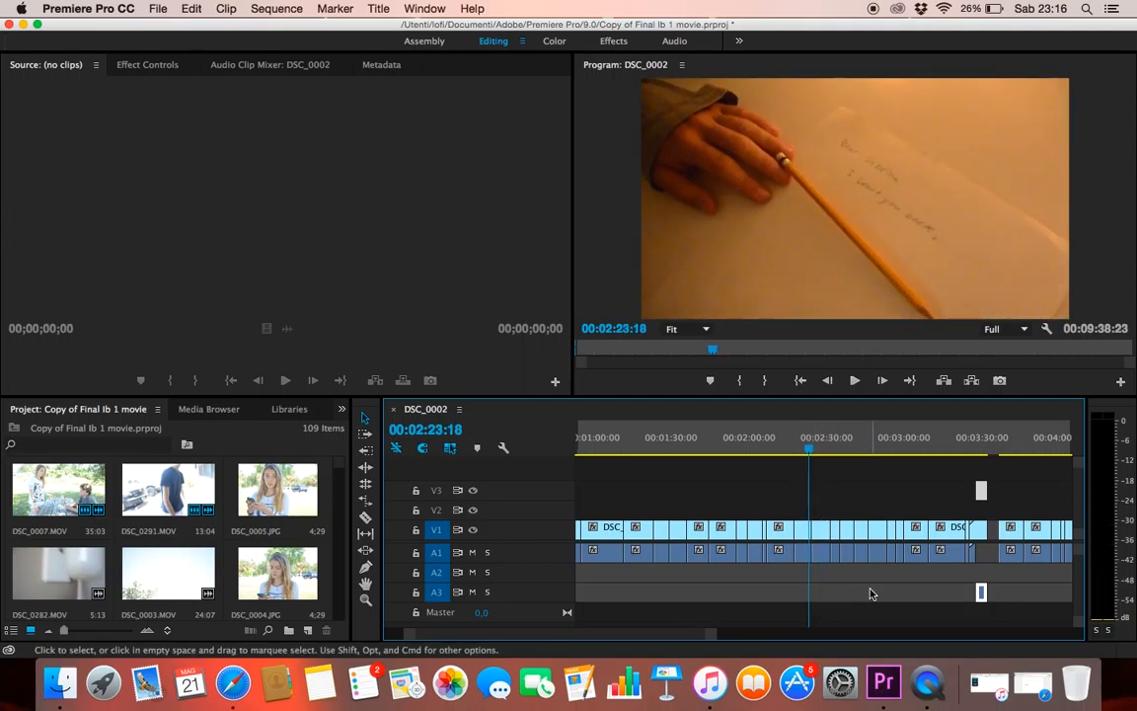
pyautogui.moveTo(709, 637); pyautogui.dragTo(819, 638)
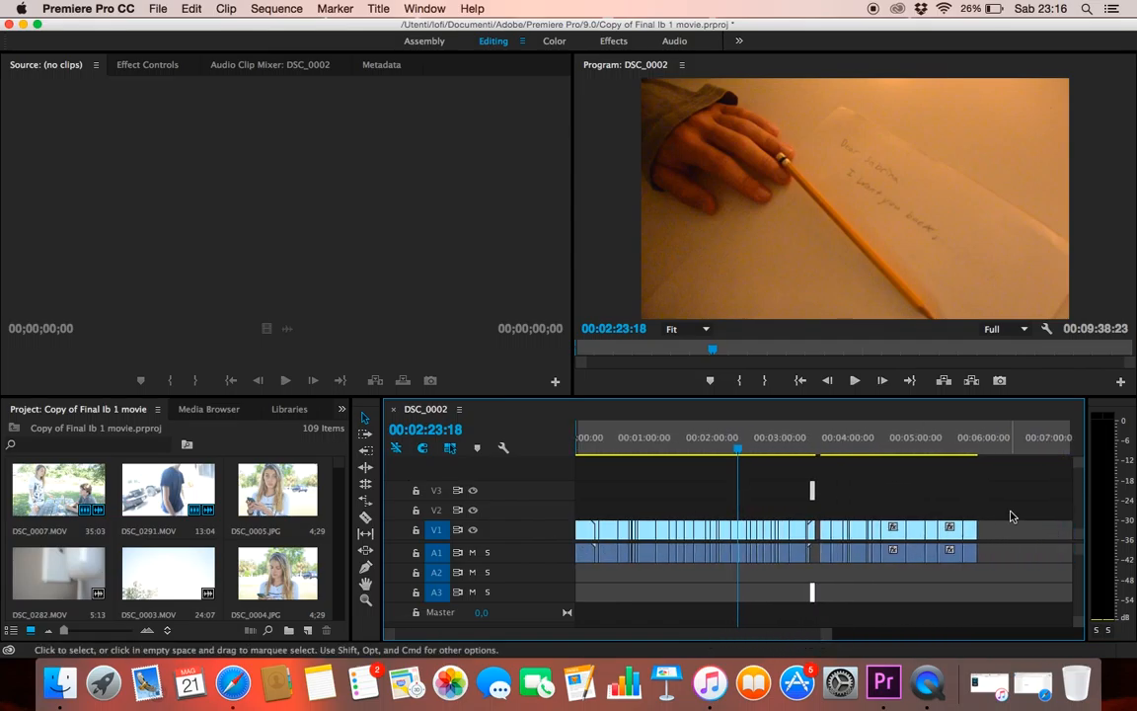
pyautogui.moveTo(1002, 514); pyautogui.dragTo(819, 582)
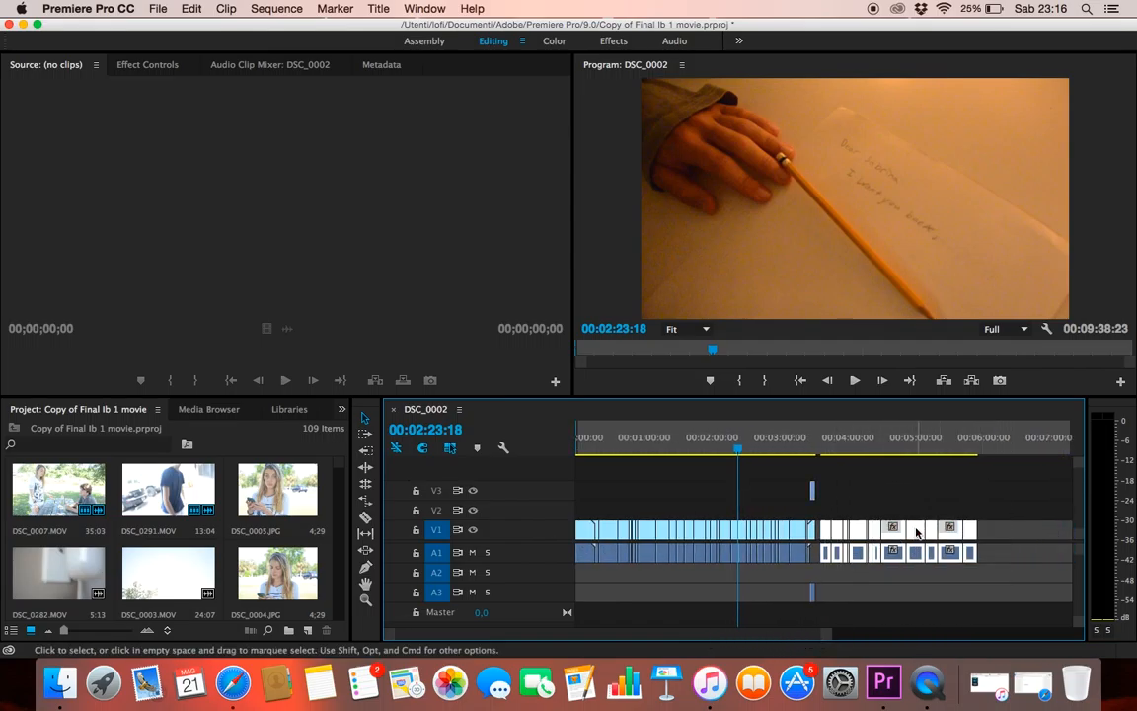
pyautogui.moveTo(916, 534); pyautogui.dragTo(1011, 534)
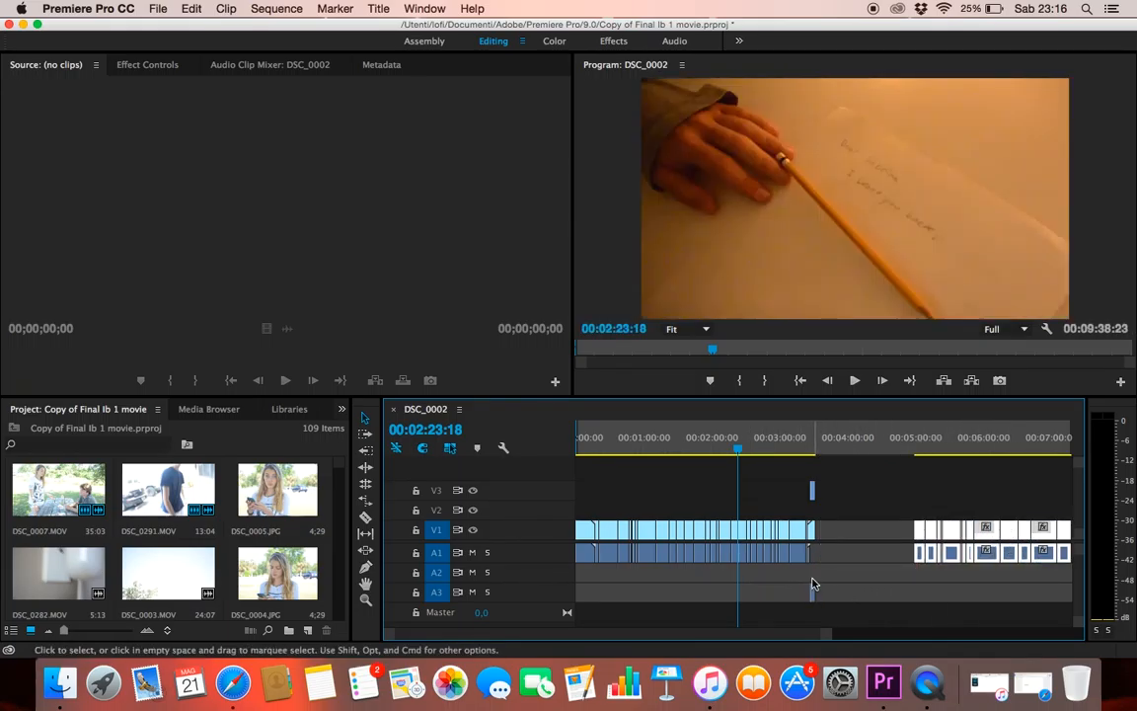
# Place the phone texting clip from V3 and A3 onto V1 and A1 after the letter shot near 00:02:22, directly followed by the remaining clips
pyautogui.moveTo(832, 639); pyautogui.dragTo(743, 639)
pyautogui.moveTo(824, 610); pyautogui.dragTo(821, 611)
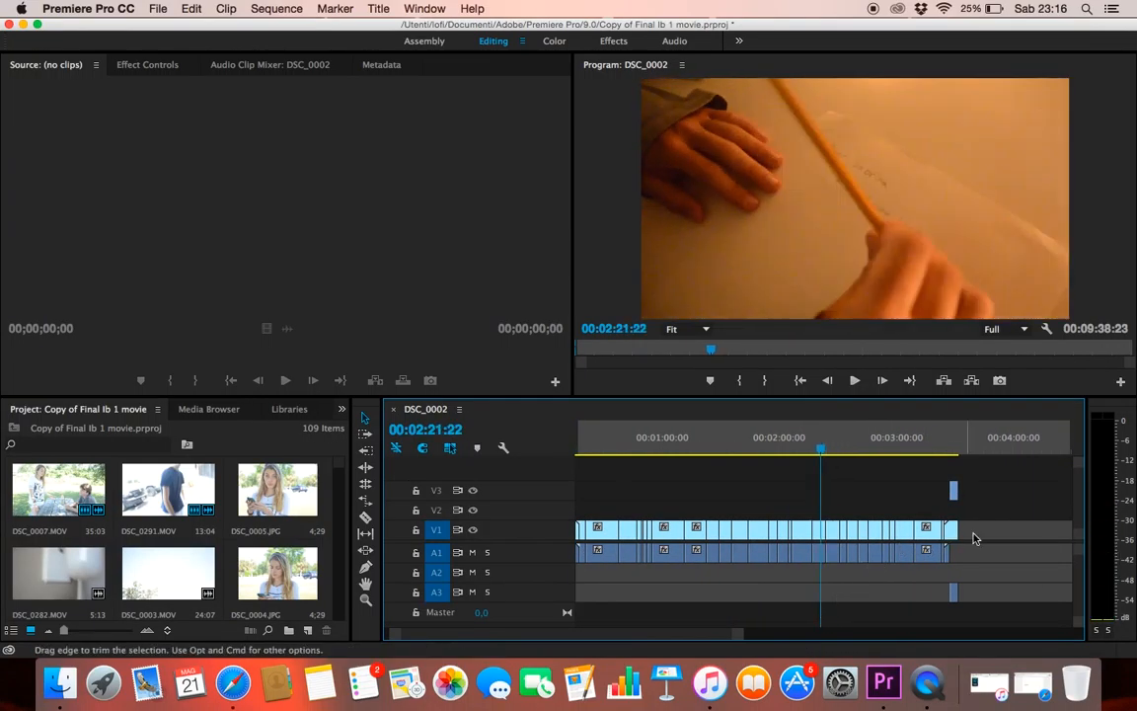
pyautogui.moveTo(984, 524); pyautogui.dragTo(834, 537)
pyautogui.moveTo(830, 595); pyautogui.dragTo(829, 564)
pyautogui.moveTo(741, 635); pyautogui.dragTo(810, 627)
pyautogui.moveTo(942, 524); pyautogui.dragTo(934, 527)
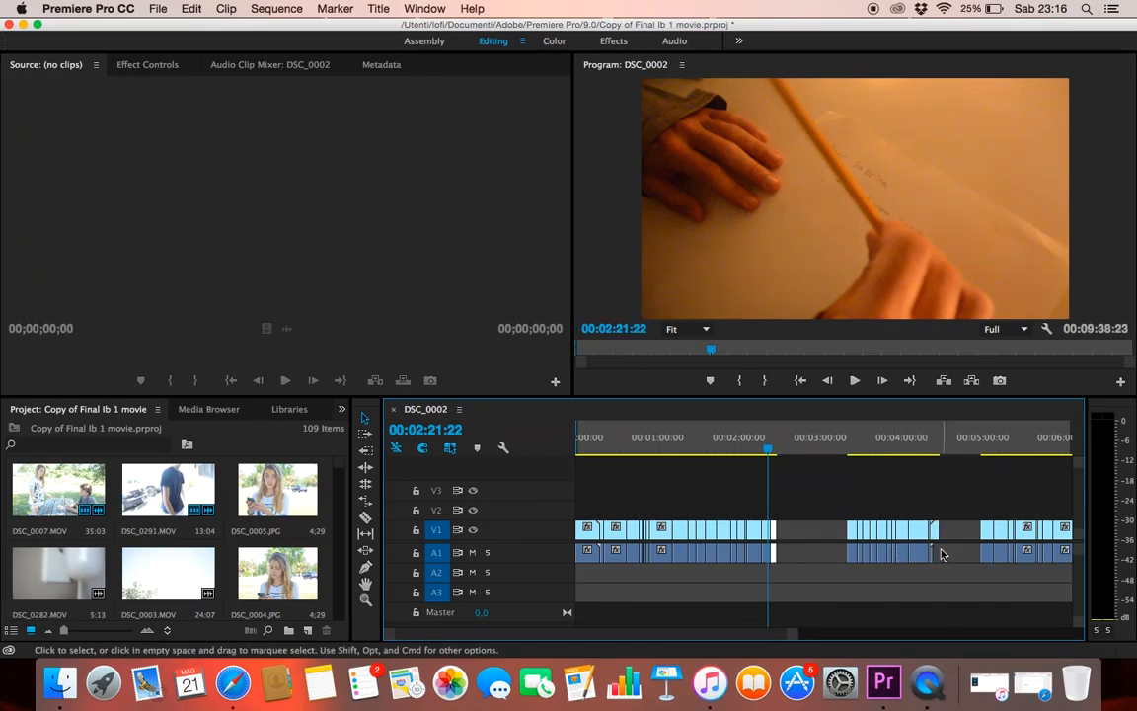
pyautogui.moveTo(952, 500); pyautogui.dragTo(853, 601)
pyautogui.moveTo(926, 537); pyautogui.dragTo(854, 548)
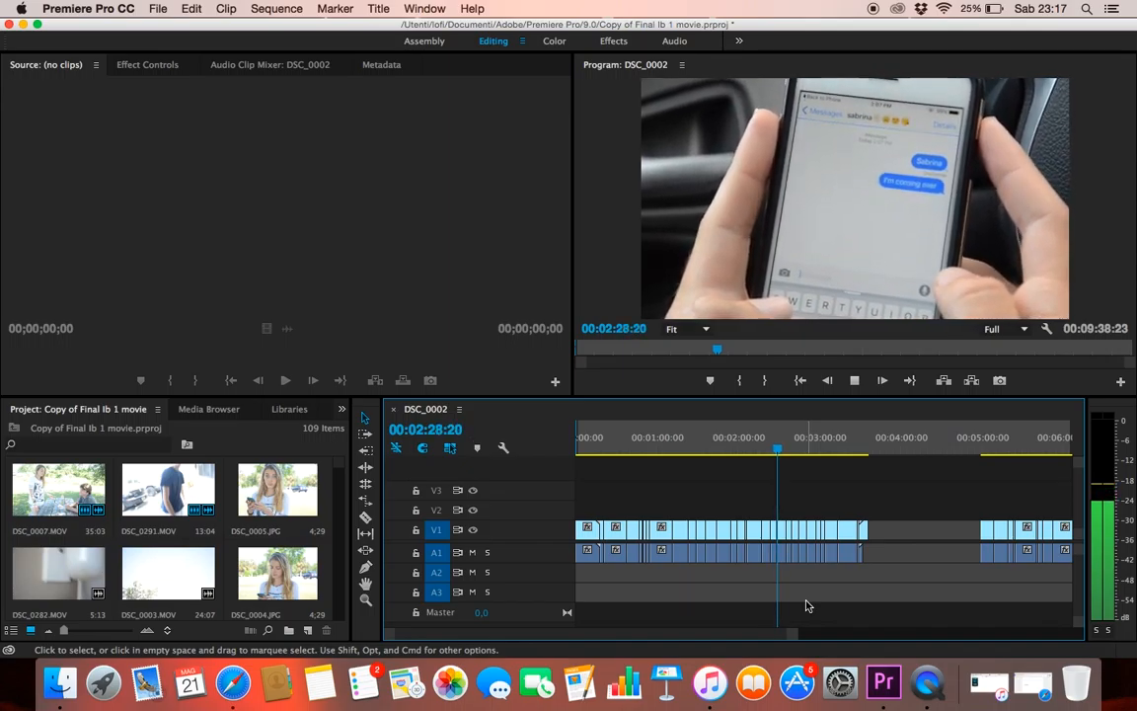
# Play the phone-to-driving transition until 00:02:32:20, then play the block's last shots from 00:03:33:22 to 00:03:36:05
pyautogui.moveTo(791, 636); pyautogui.dragTo(839, 635)
pyautogui.click(851, 389)
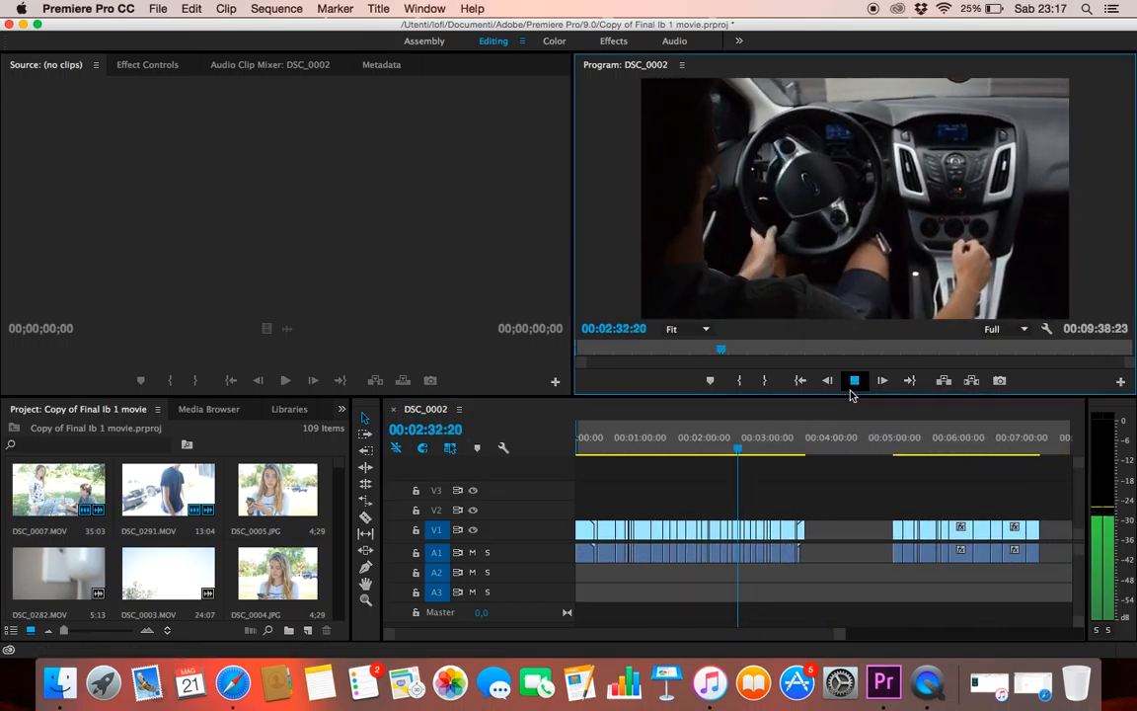
pyautogui.moveTo(738, 476); pyautogui.dragTo(804, 491)
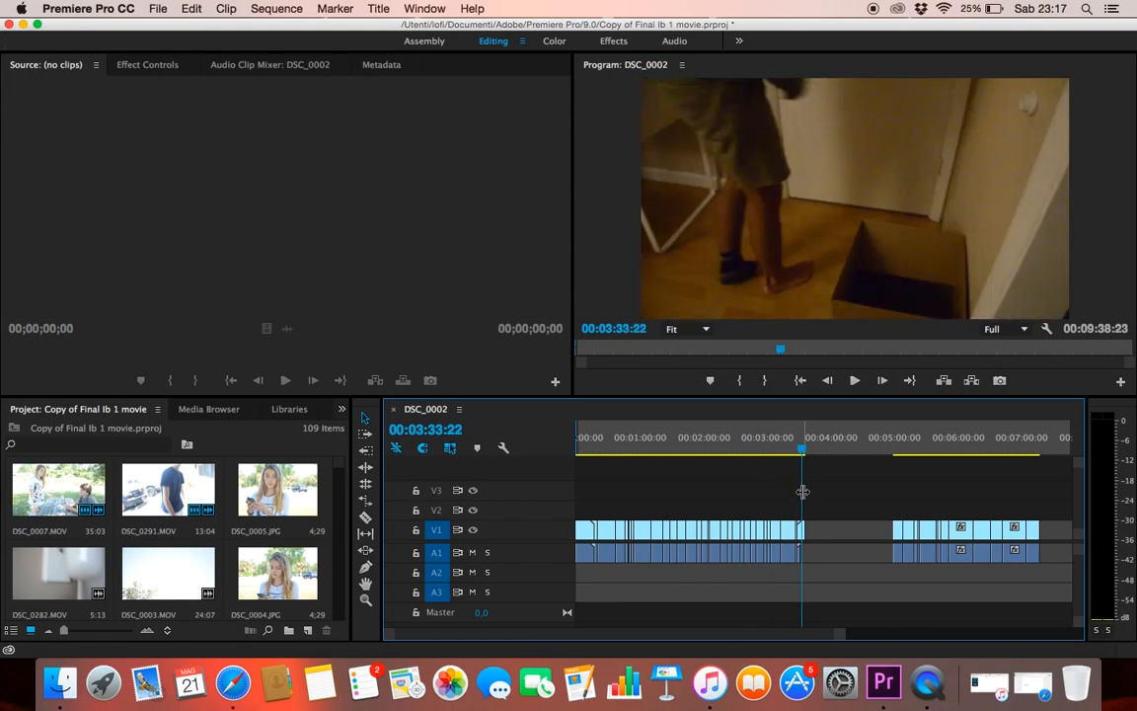
pyautogui.press('space')
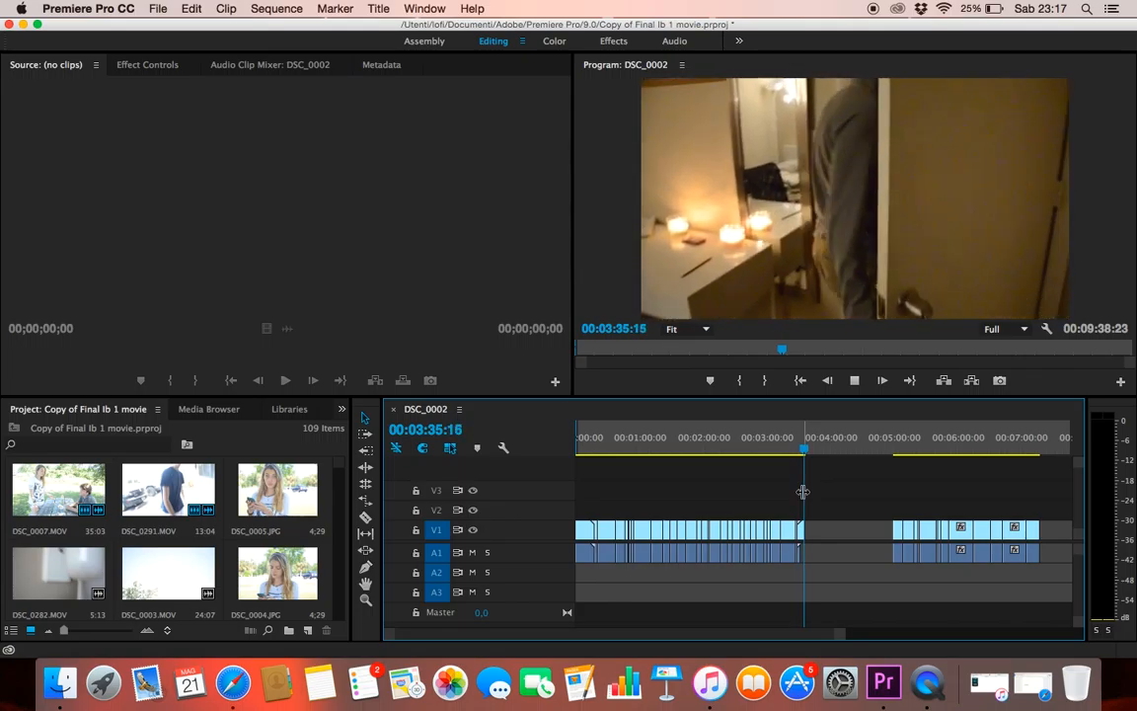
pyautogui.press('space')
# Move the block of clips after the large gap earlier to directly follow the shot ending near 00:03:36, and play across the join
pyautogui.moveTo(1053, 518); pyautogui.dragTo(893, 572)
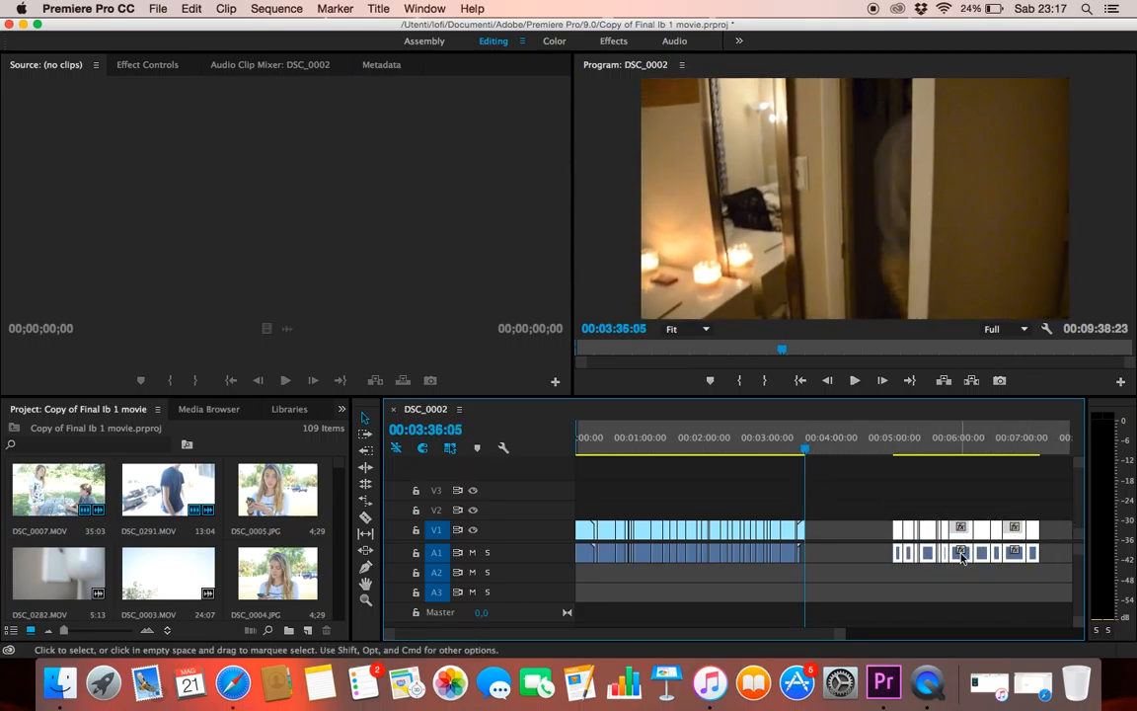
pyautogui.moveTo(990, 548); pyautogui.dragTo(891, 533)
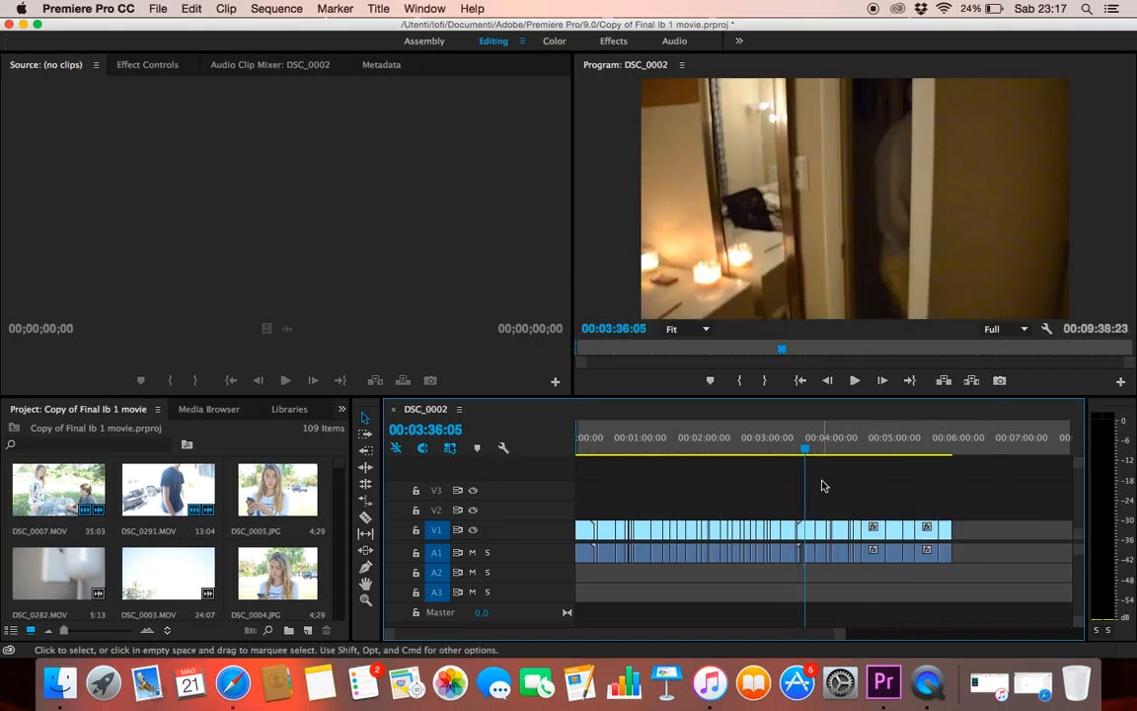
pyautogui.press('space')
pyautogui.hscroll(2, 824, 485)
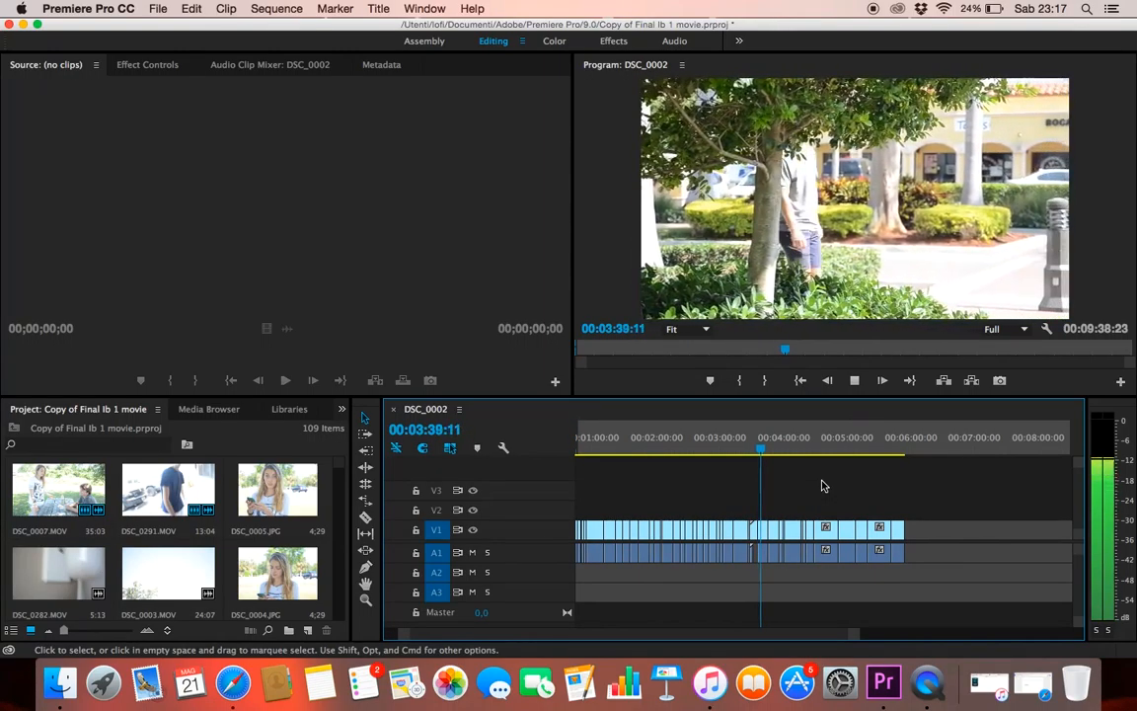
# Play the closing conversation scene from 00:05:51:01 to 00:05:56:09, replay it from 00:05:48:23, and return the playhead to 00:03:01:00
pyautogui.moveTo(761, 504); pyautogui.dragTo(900, 544)
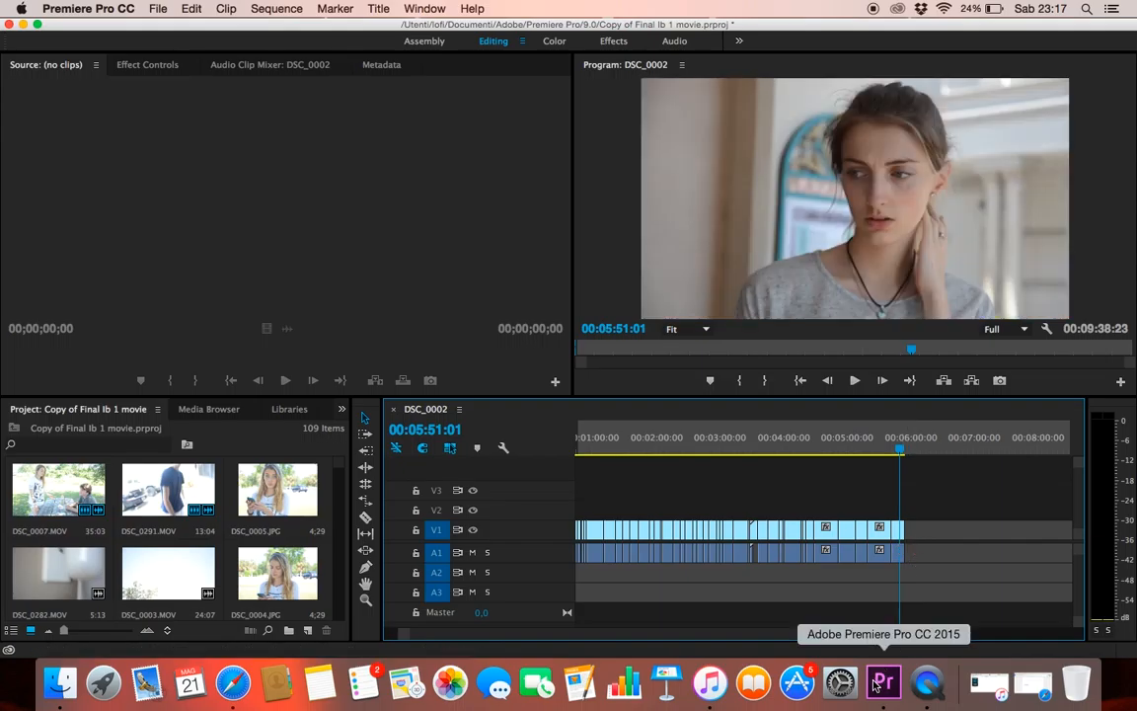
pyautogui.press('space')
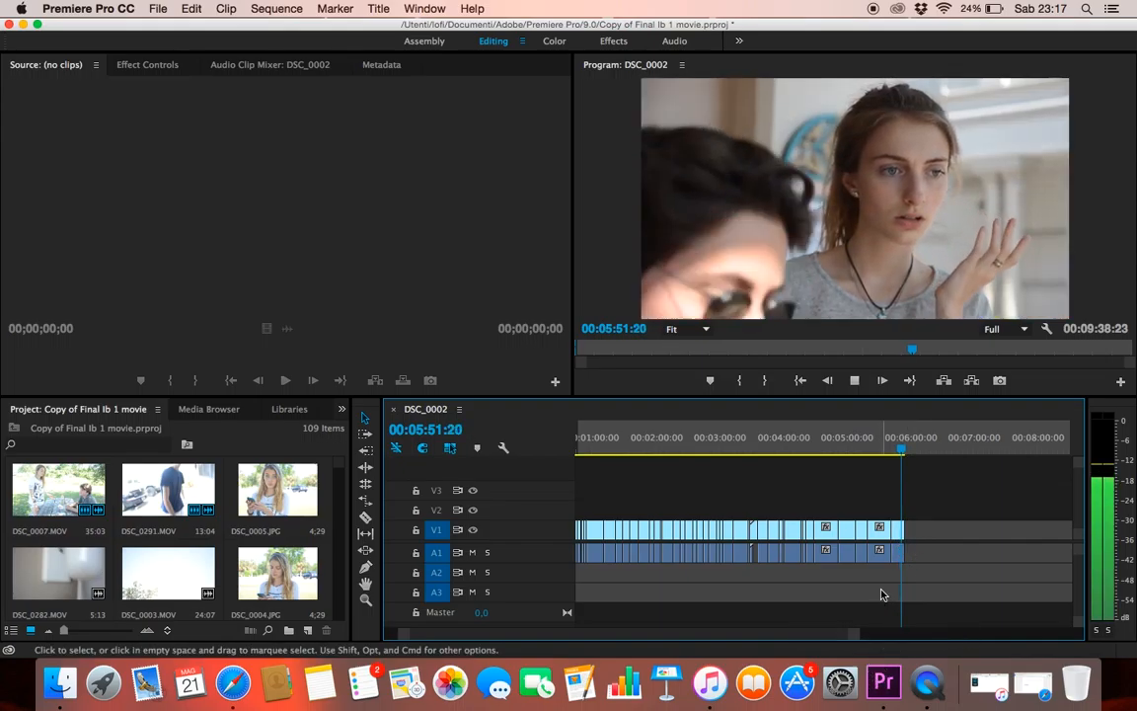
pyautogui.moveTo(855, 636); pyautogui.dragTo(926, 652)
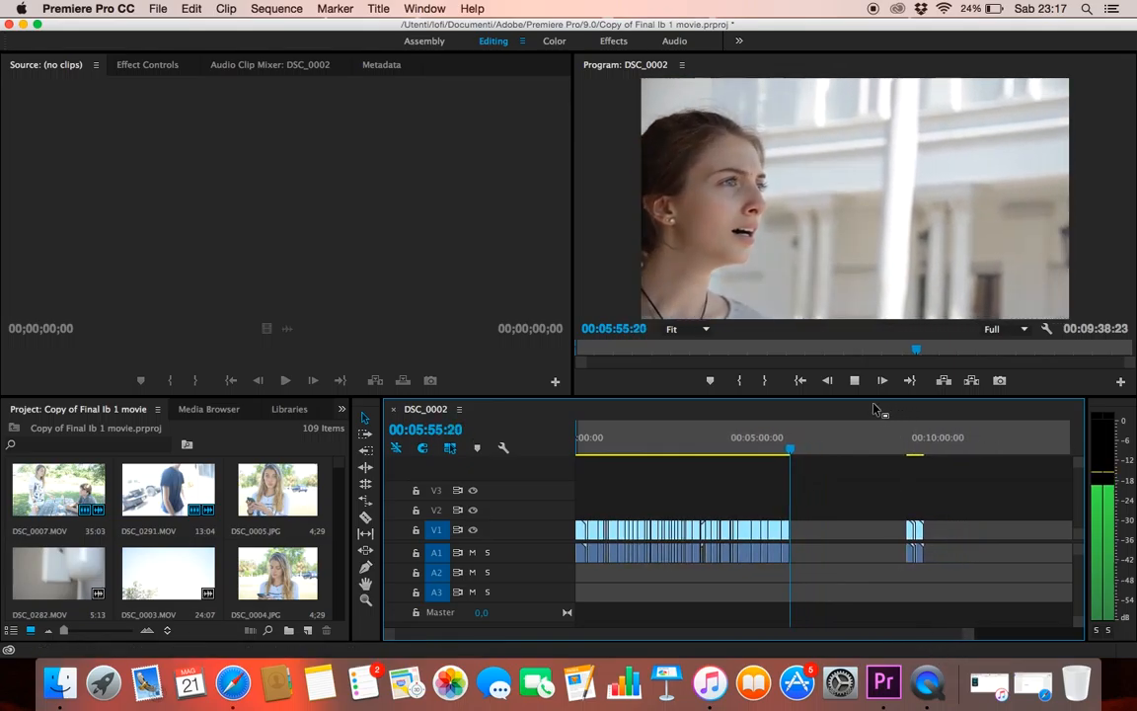
pyautogui.click(855, 381)
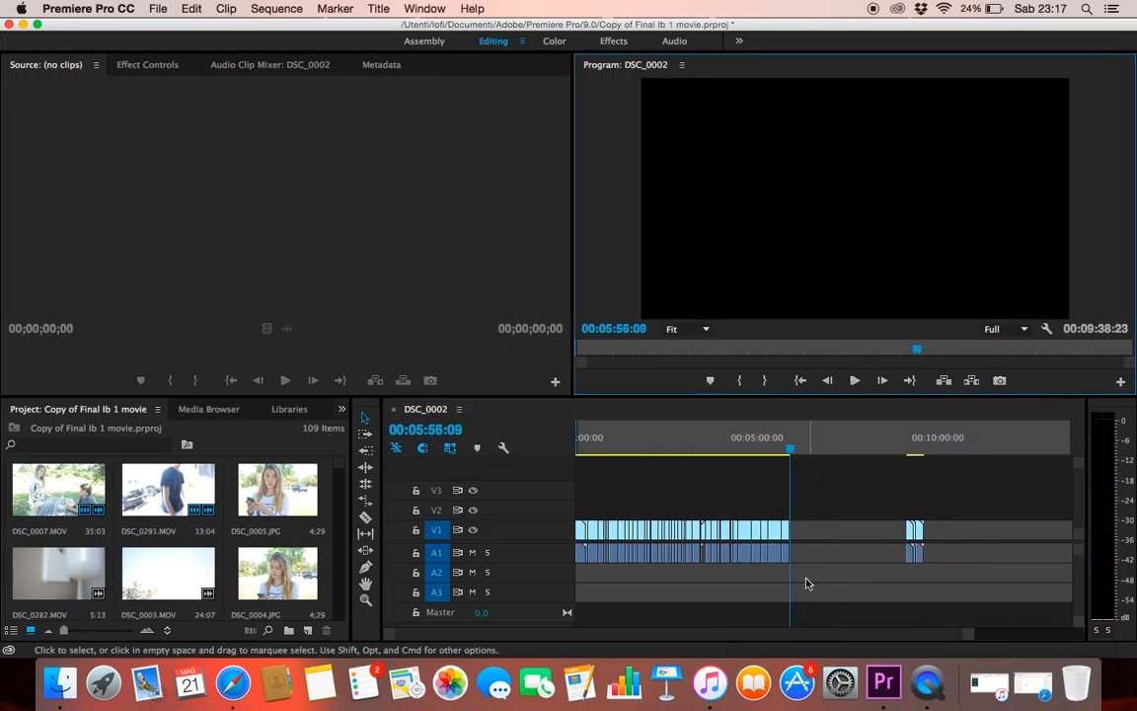
pyautogui.moveTo(792, 589); pyautogui.dragTo(785, 587)
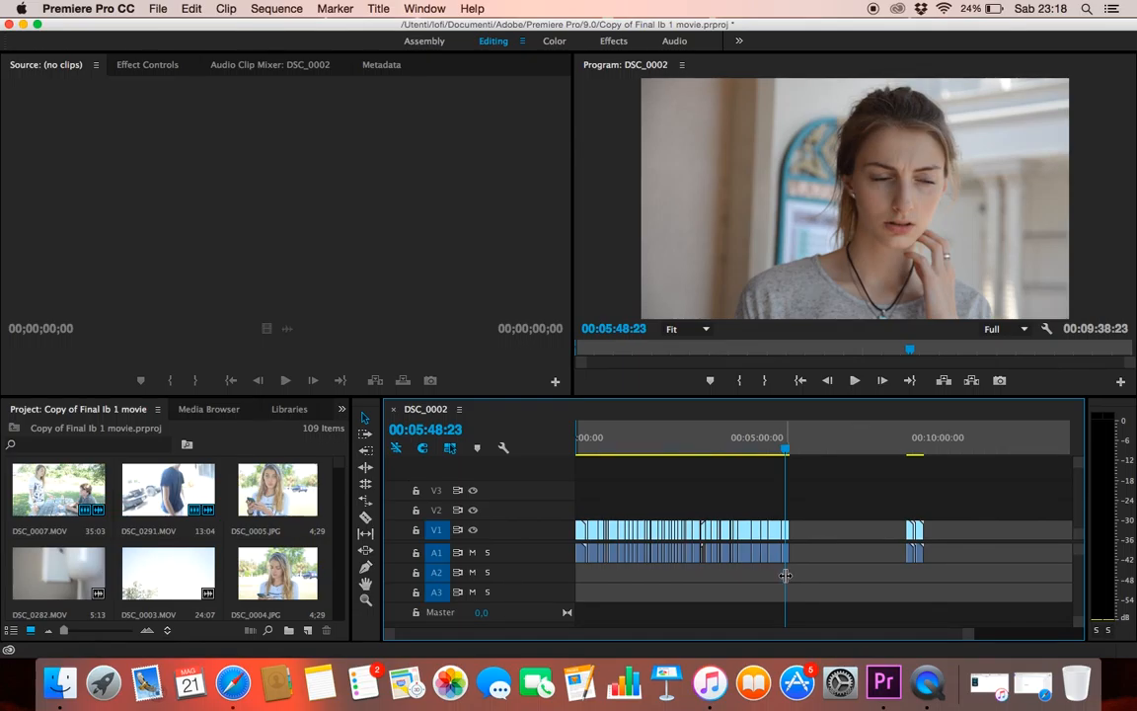
pyautogui.press('space')
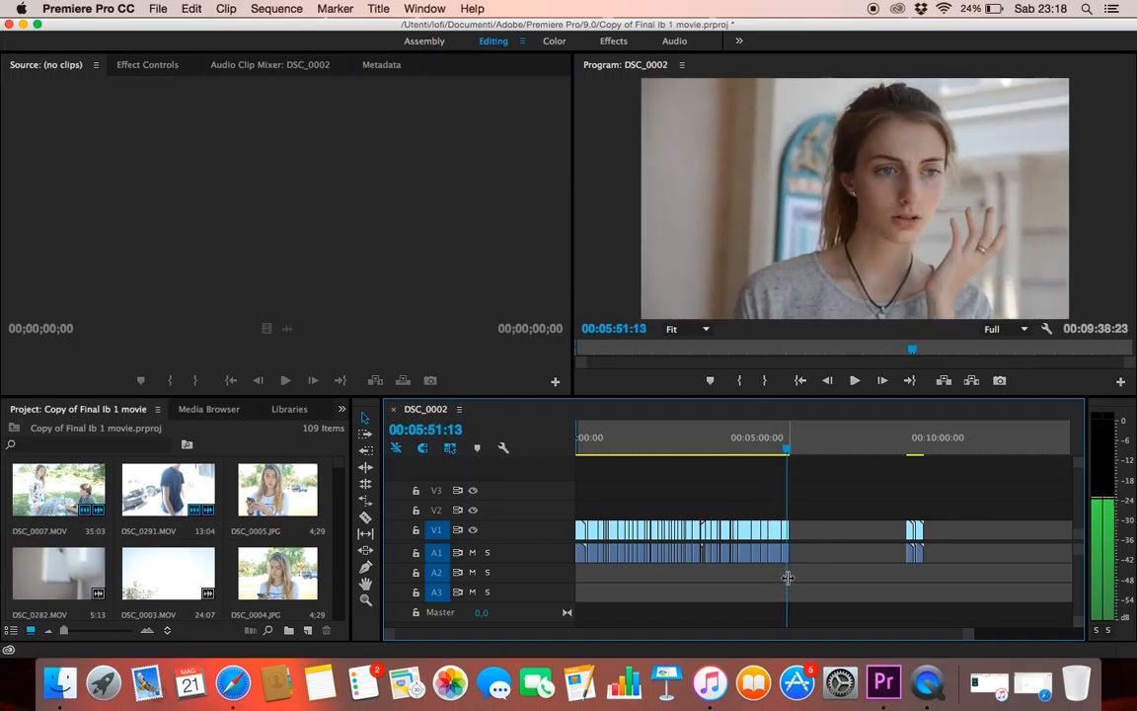
pyautogui.moveTo(788, 578); pyautogui.dragTo(684, 564)
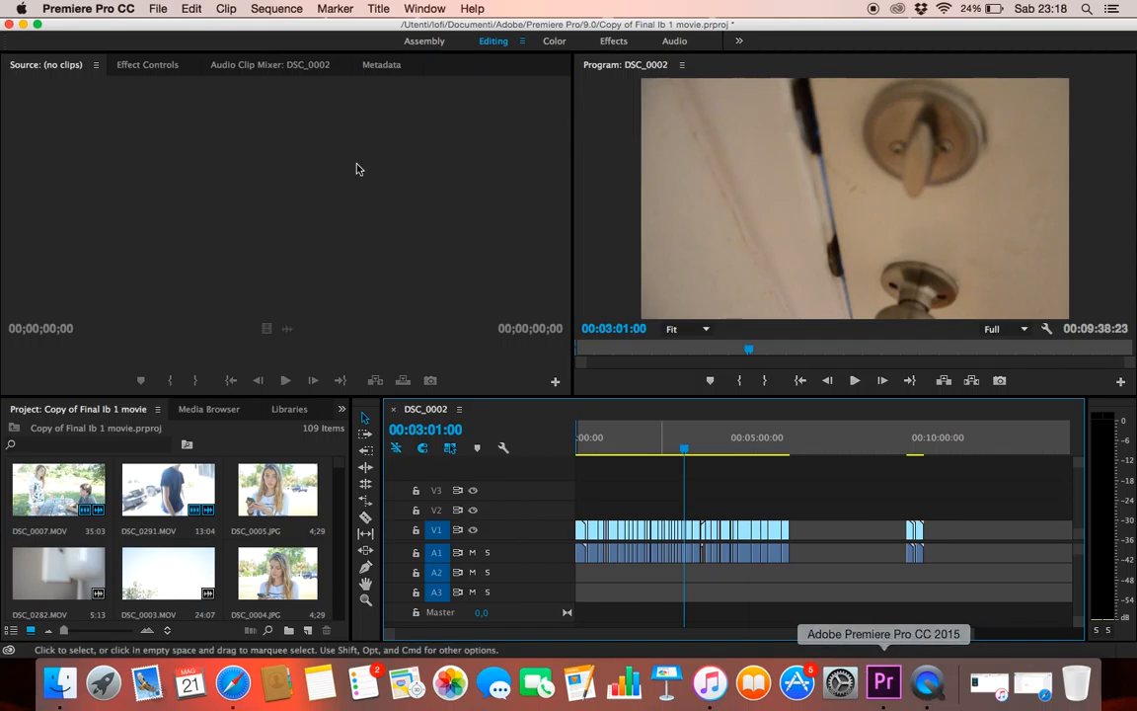
pyautogui.click(17, 8)
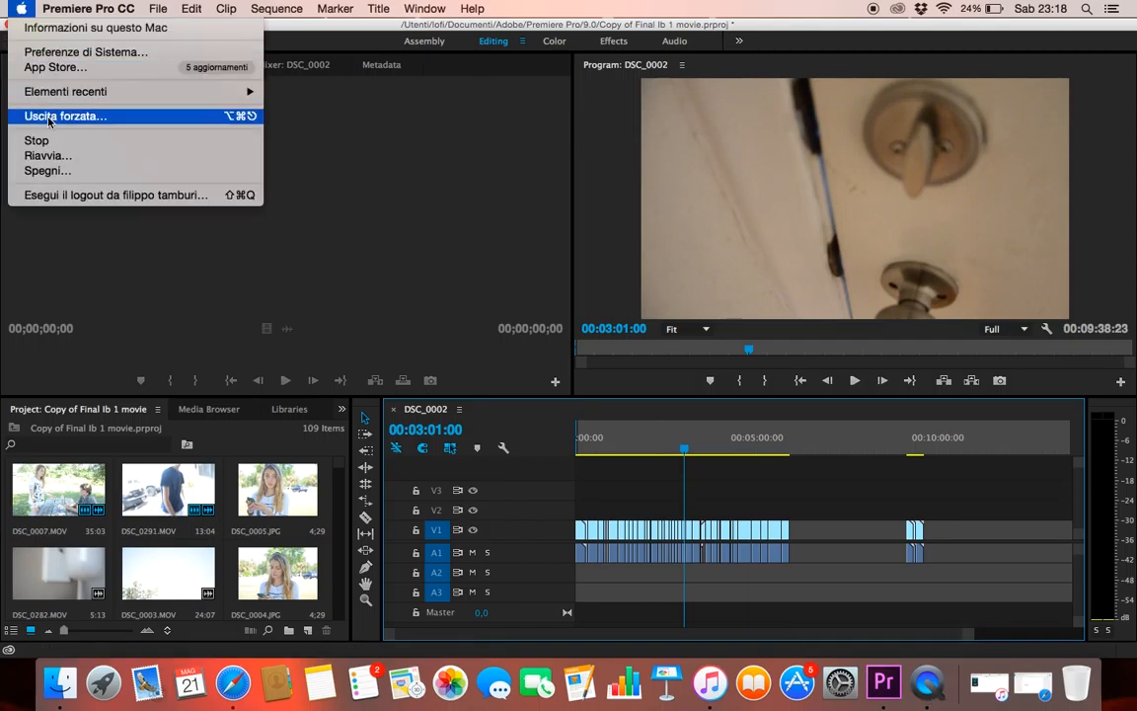